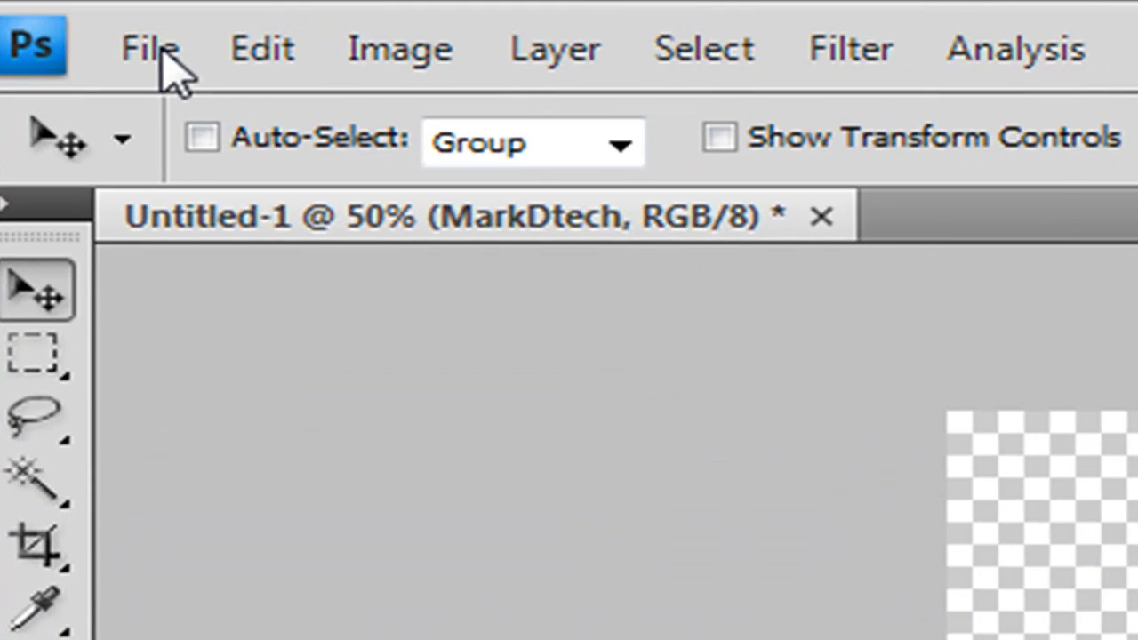
Create a new transparent document: width 1000, height 1000 pixels, resolution 100 pixels/inch
left_click(51, 16)
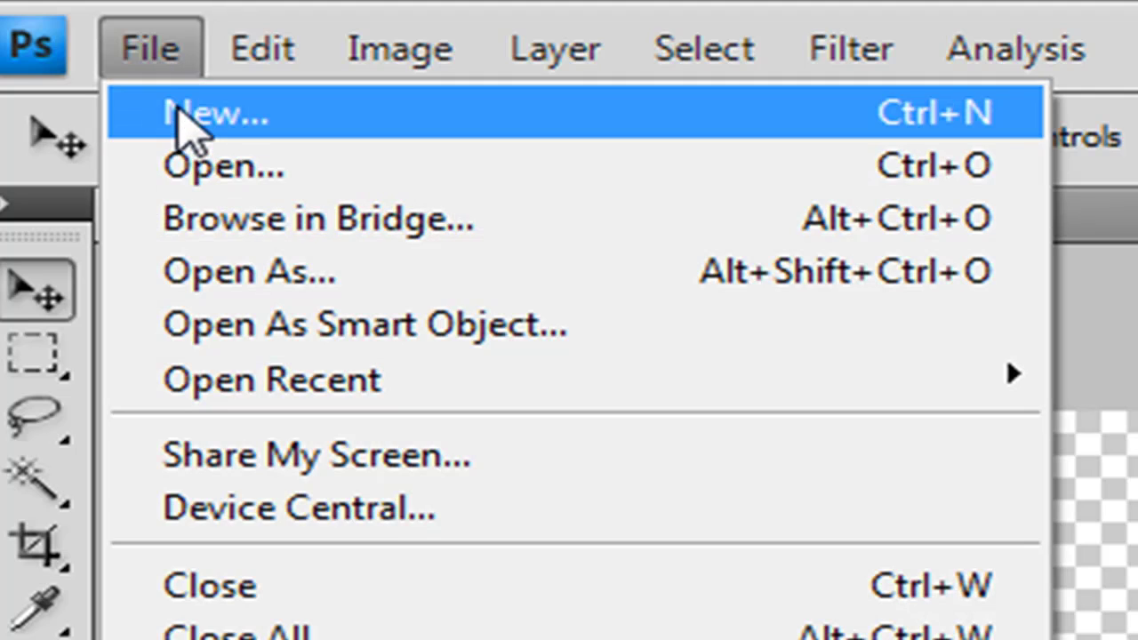
left_click(173, 115)
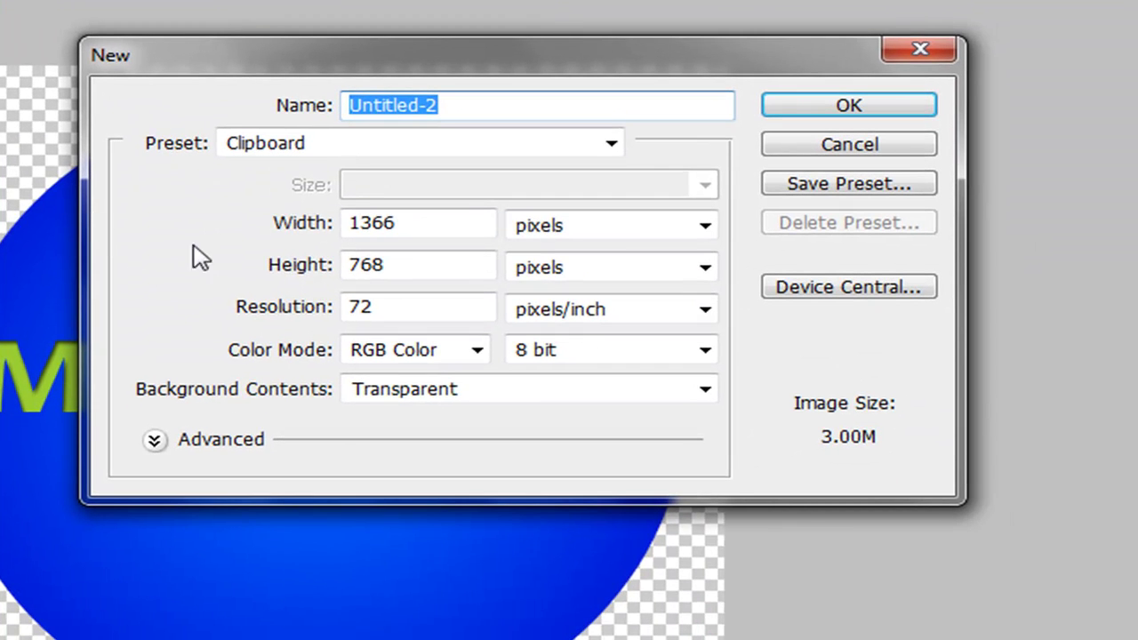
left_click(580, 268)
left_click_drag(580, 268, 277, 239)
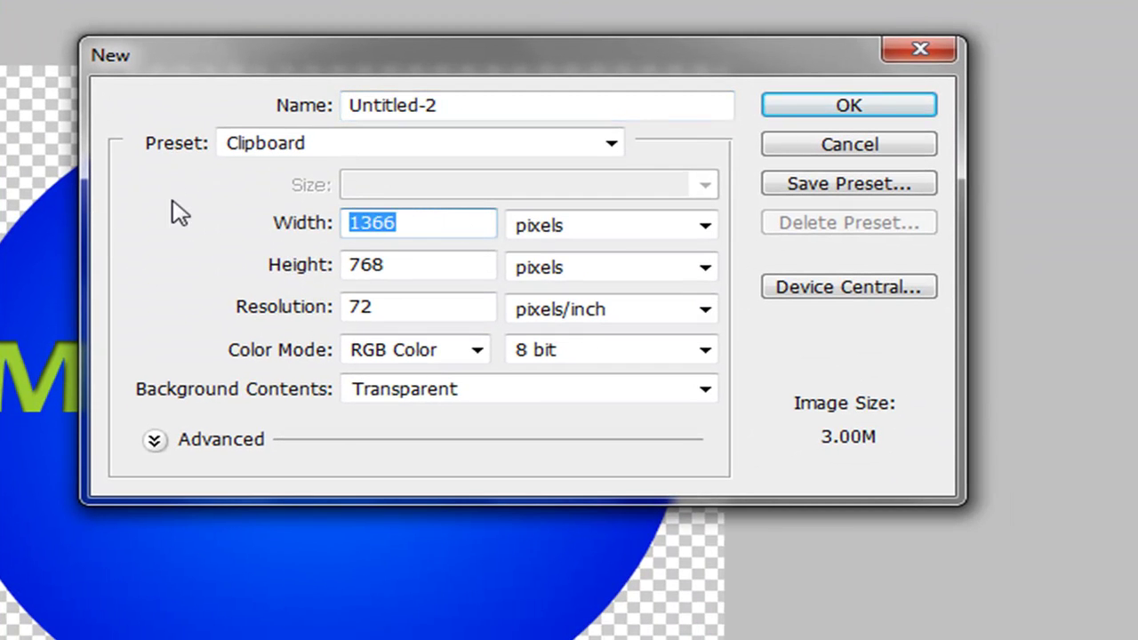
type("100")
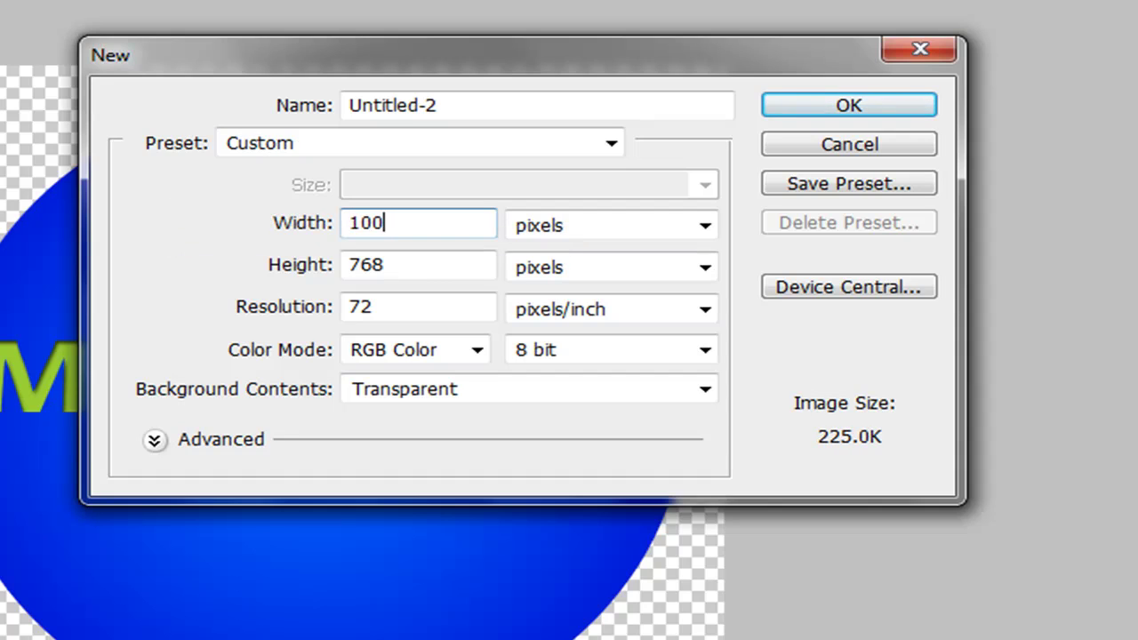
key("Tab")
key("Tab")
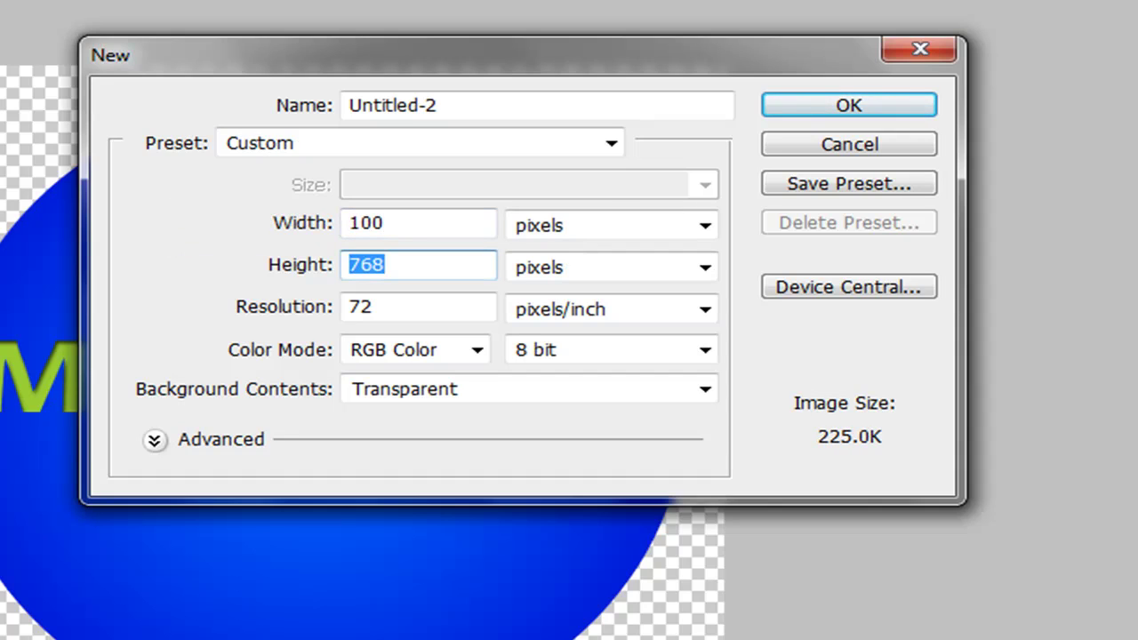
left_click(442, 223)
type("0")
key("Tab")
key("Tab")
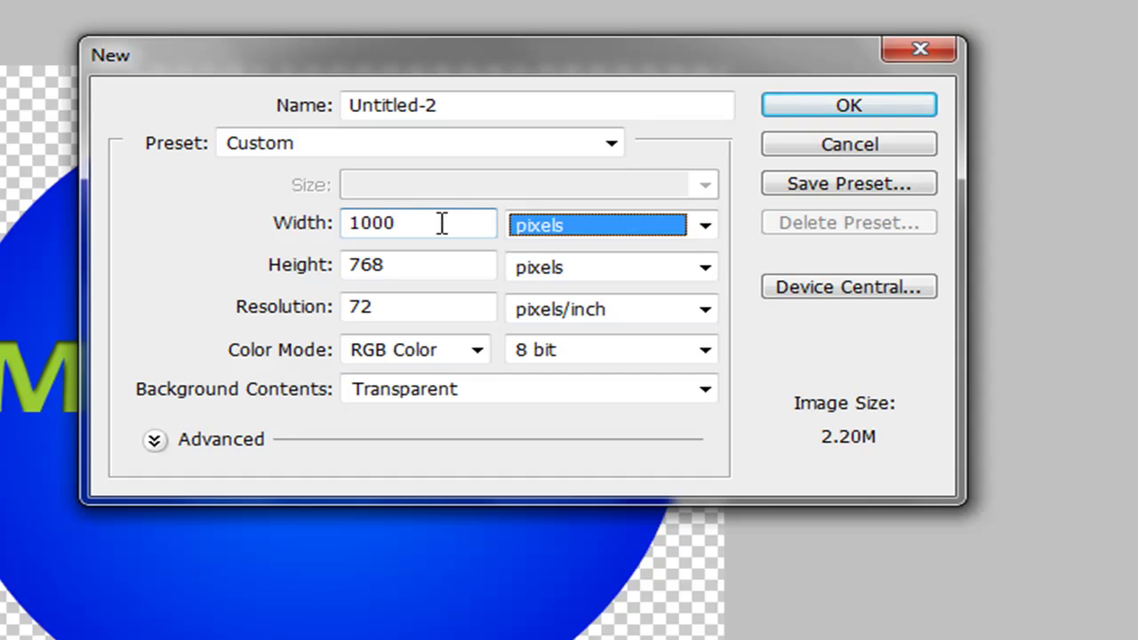
type("1000")
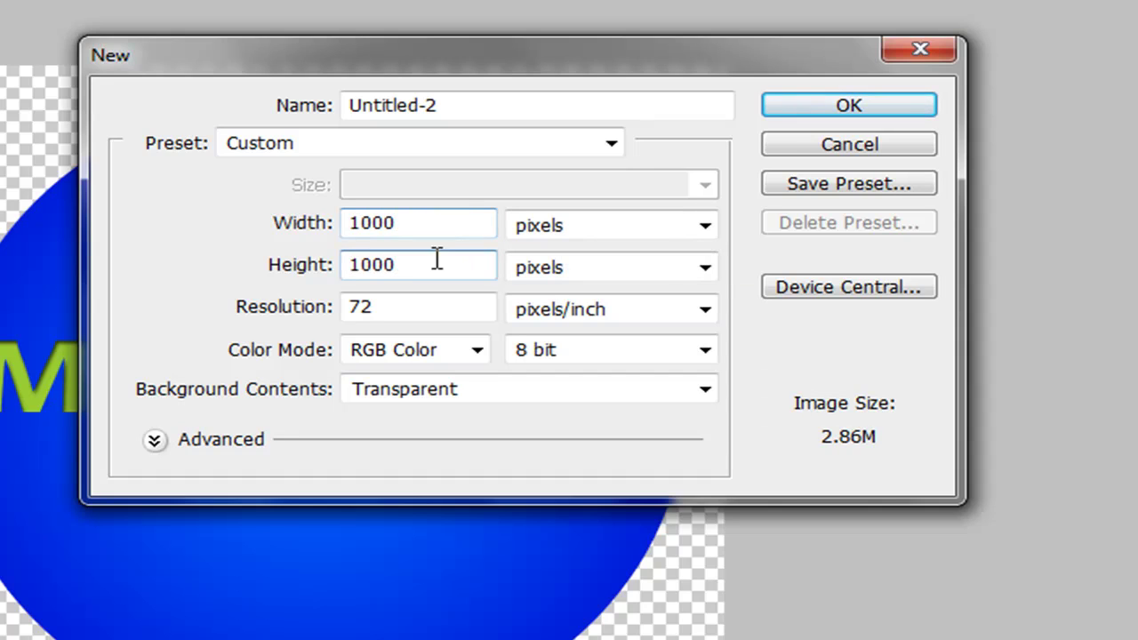
left_click(419, 305)
double_click(419, 305)
type("100")
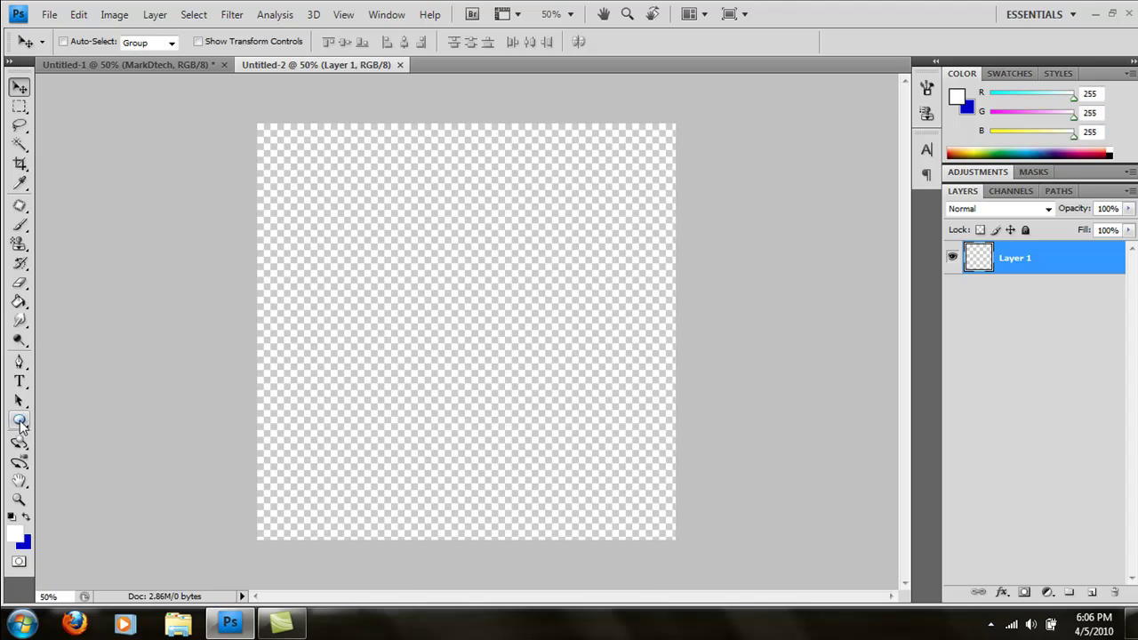
Set the foreground colour to bright blue 0066ff
left_click(16, 534)
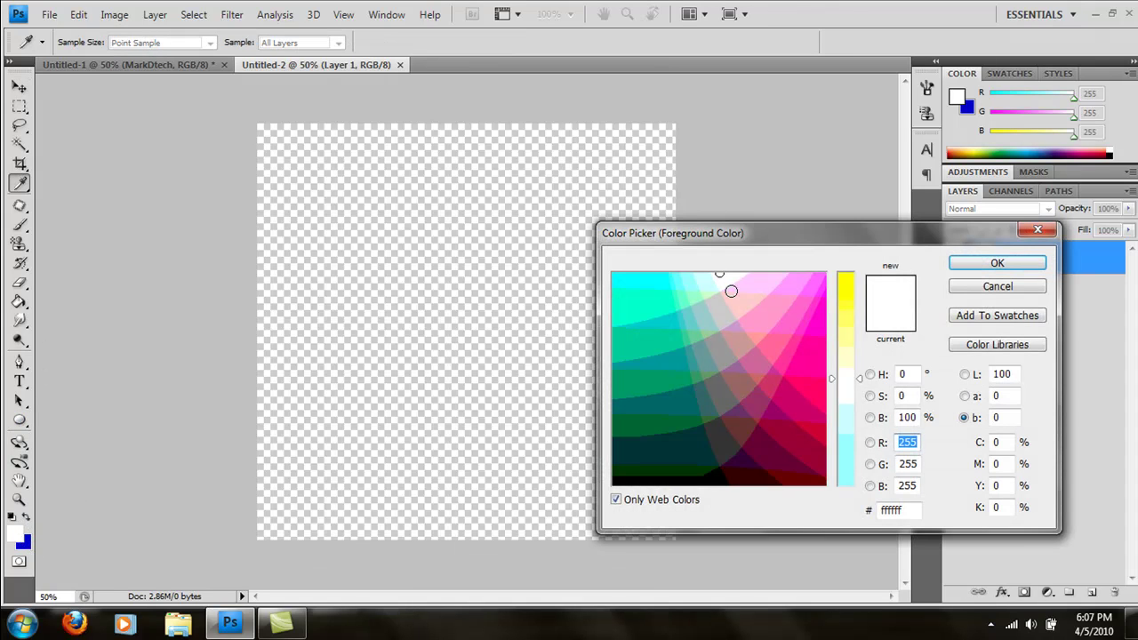
left_click(845, 462)
left_click(742, 450)
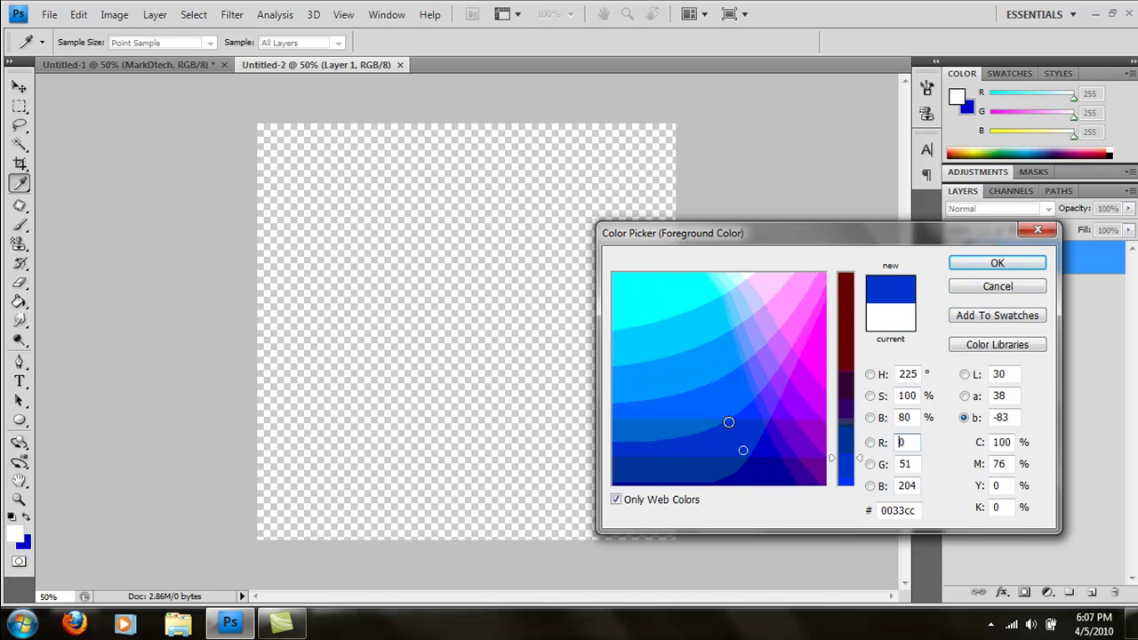
left_click(736, 403)
left_click(987, 264)
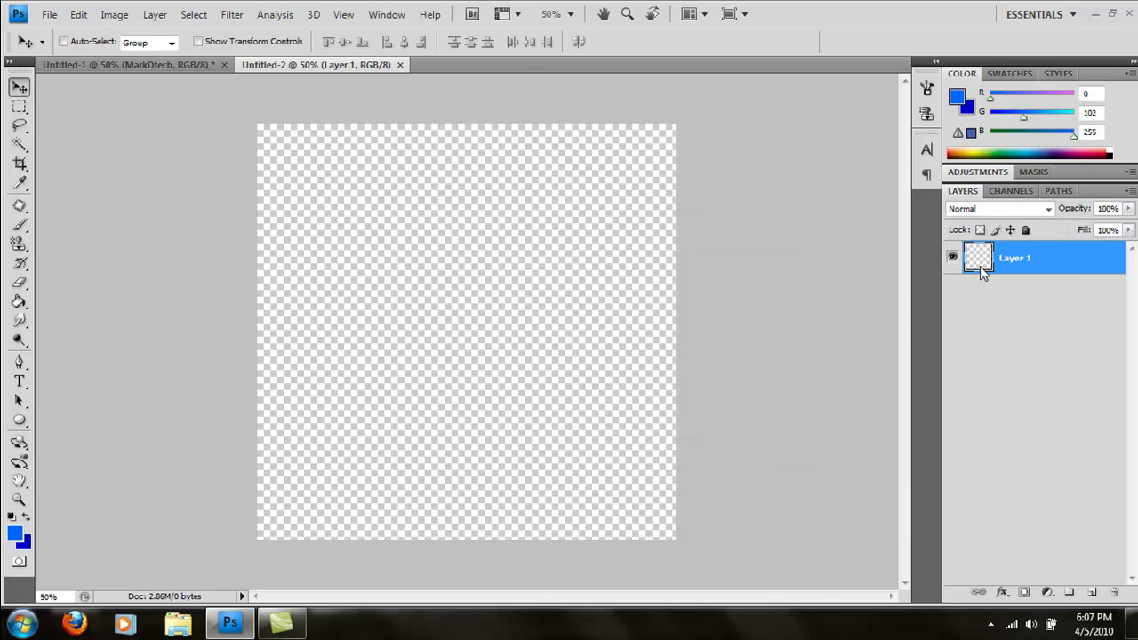
With the Ellipse Tool, draw a large circle across most of the canvas
left_click(20, 422)
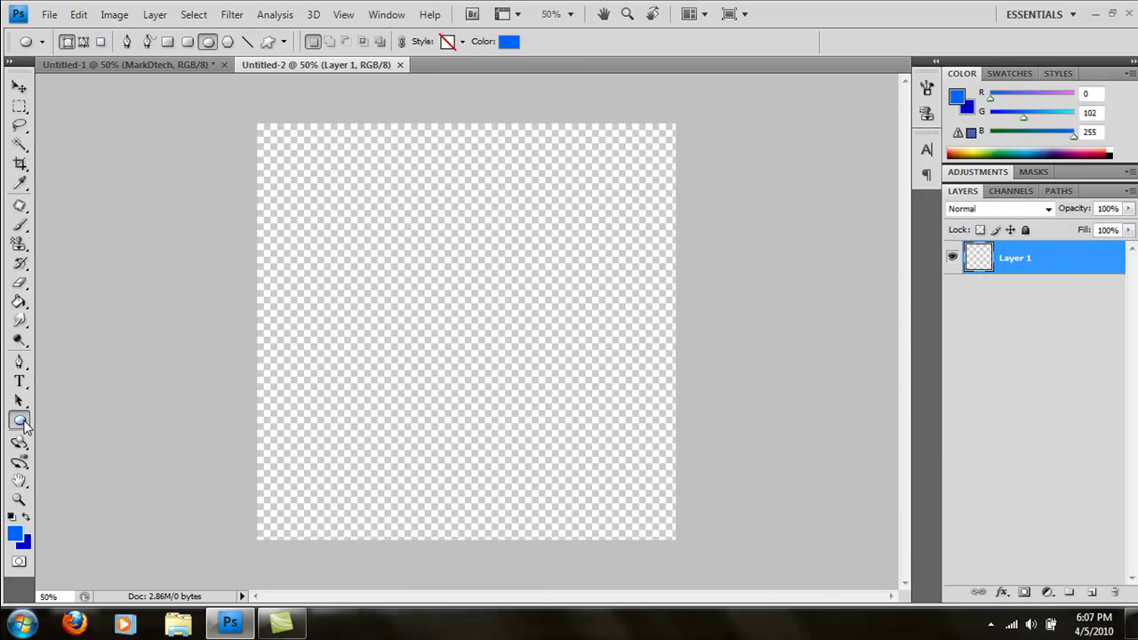
left_click(22, 425)
left_click(82, 451)
left_click_drag(277, 134, 660, 549)
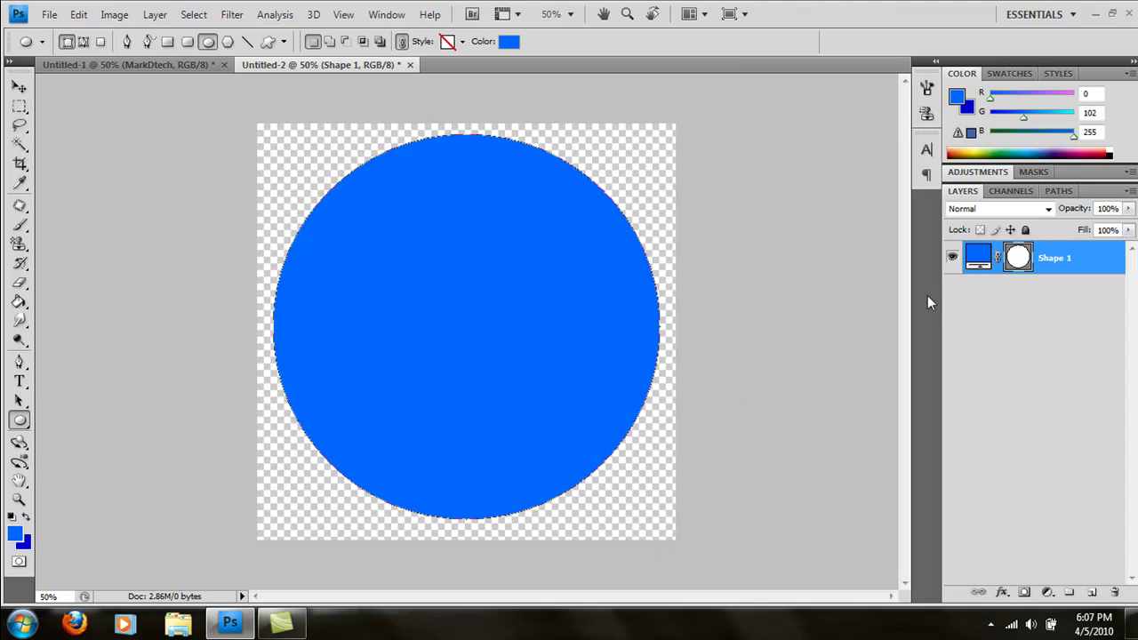
Rasterize Shape 1 and give it a Foreground to Background gradient overlay
right_click(1075, 266)
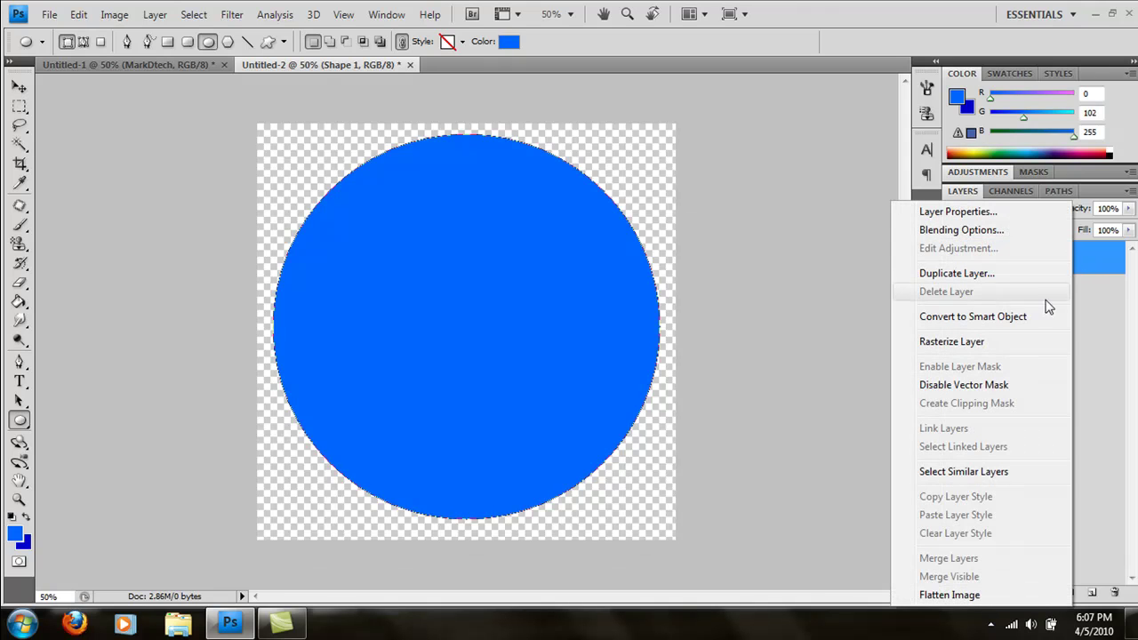
left_click(966, 343)
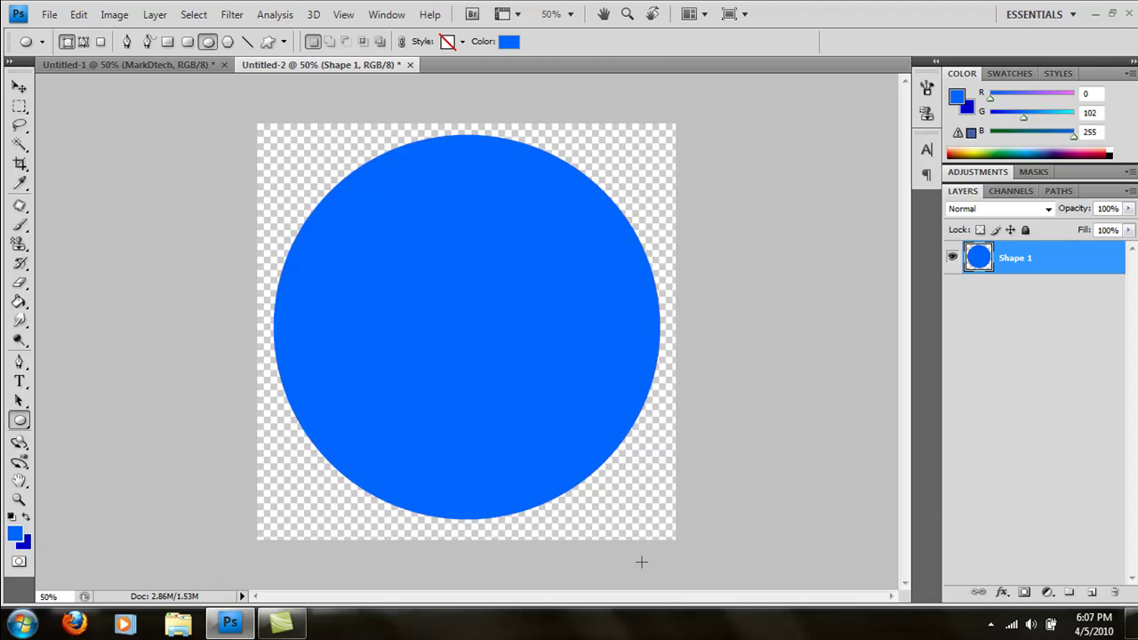
double_click(1064, 265)
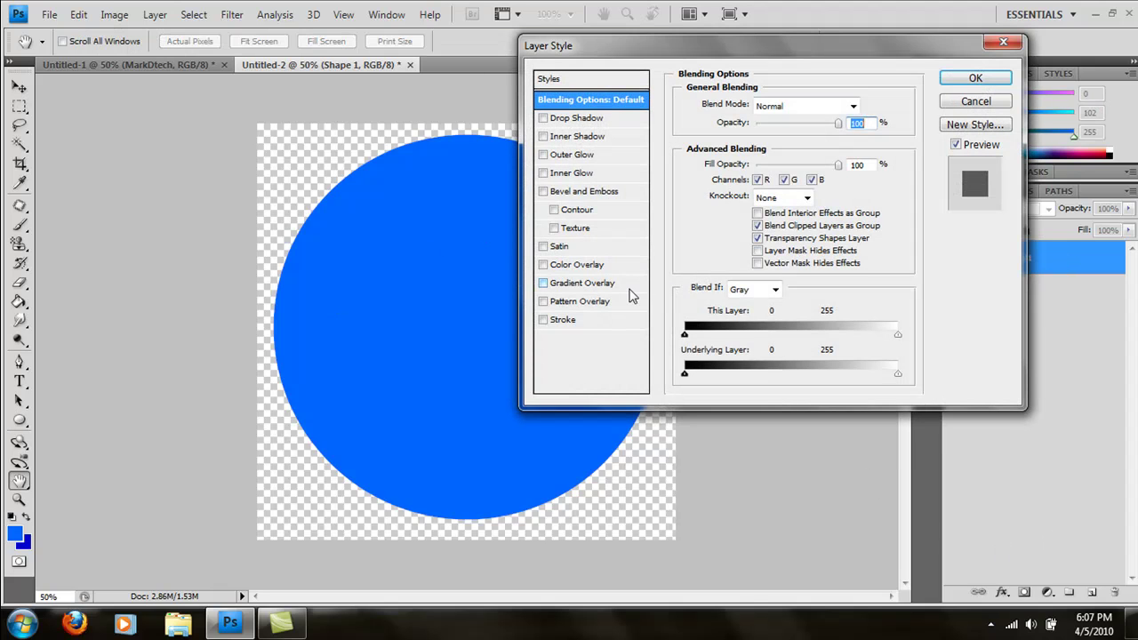
left_click(602, 290)
left_click(772, 144)
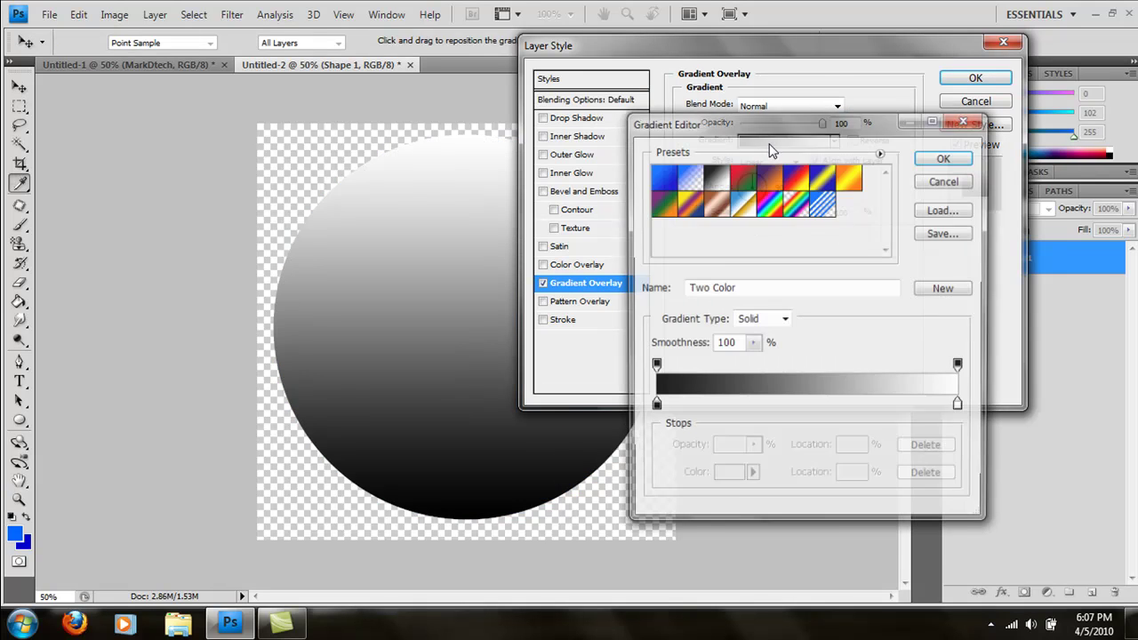
left_click(663, 175)
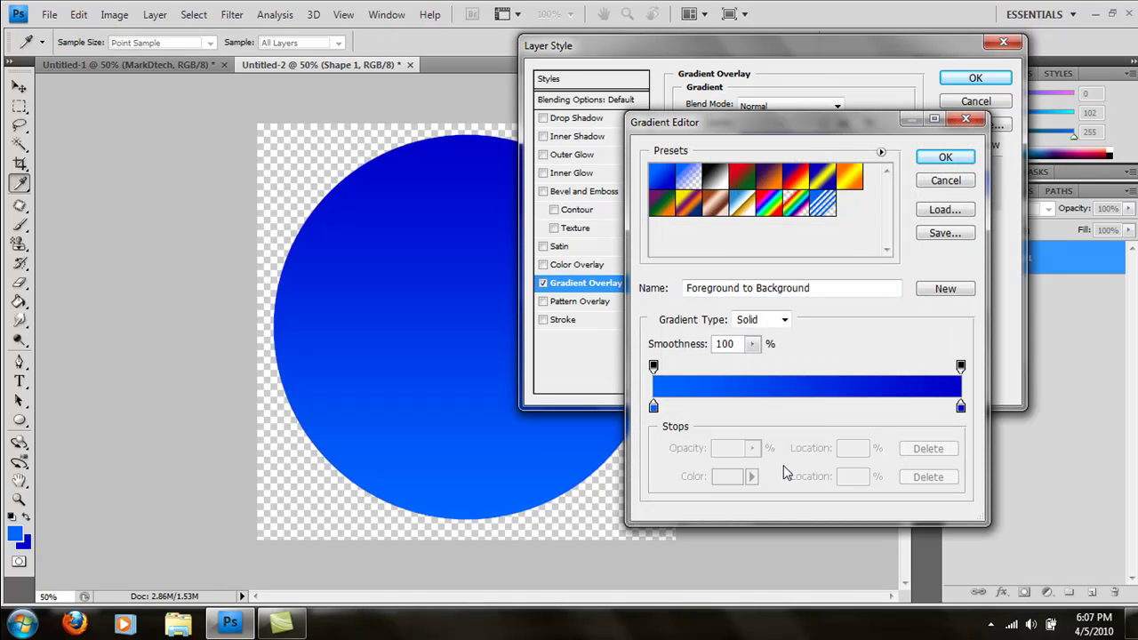
left_click(945, 156)
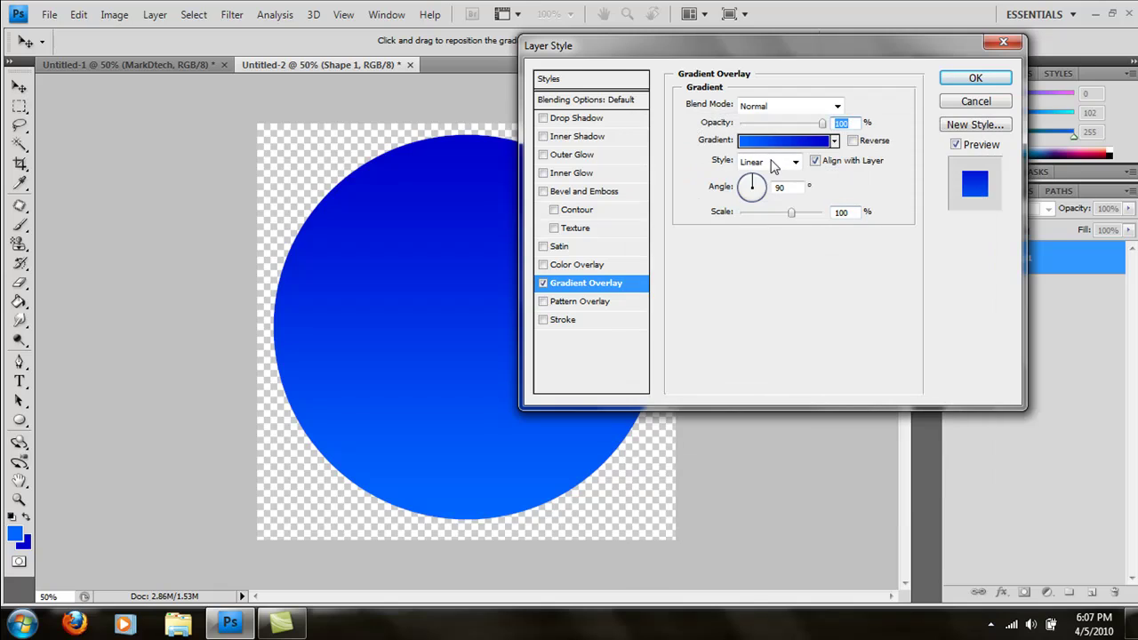
Make the overlay gradient Radial with 150% scale and apply it
left_click(772, 162)
left_click(779, 193)
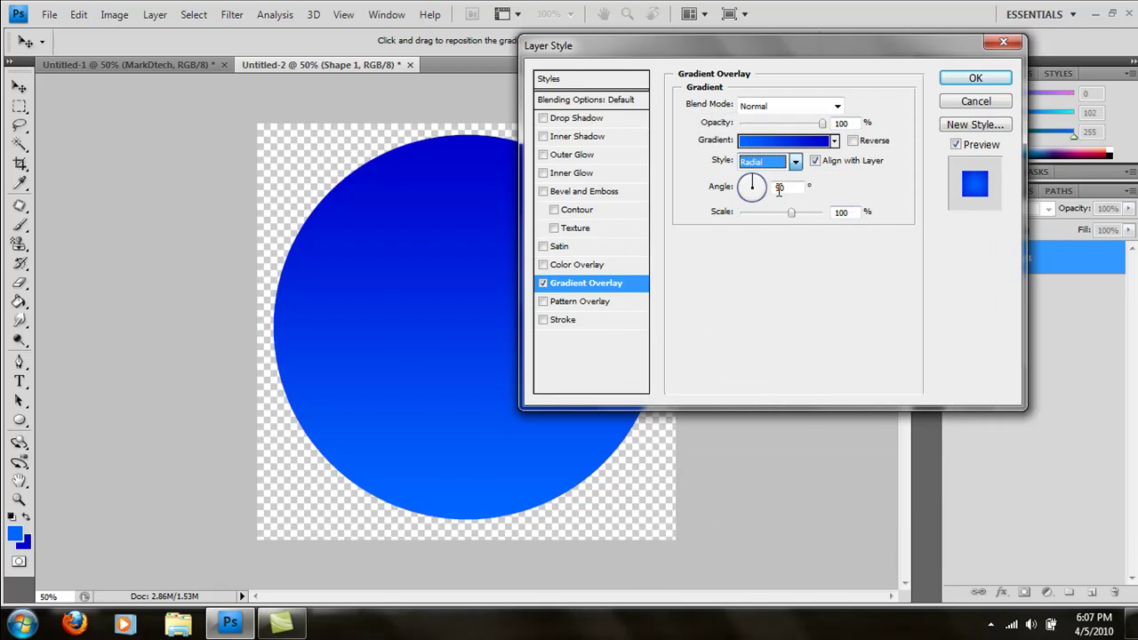
left_click(776, 189)
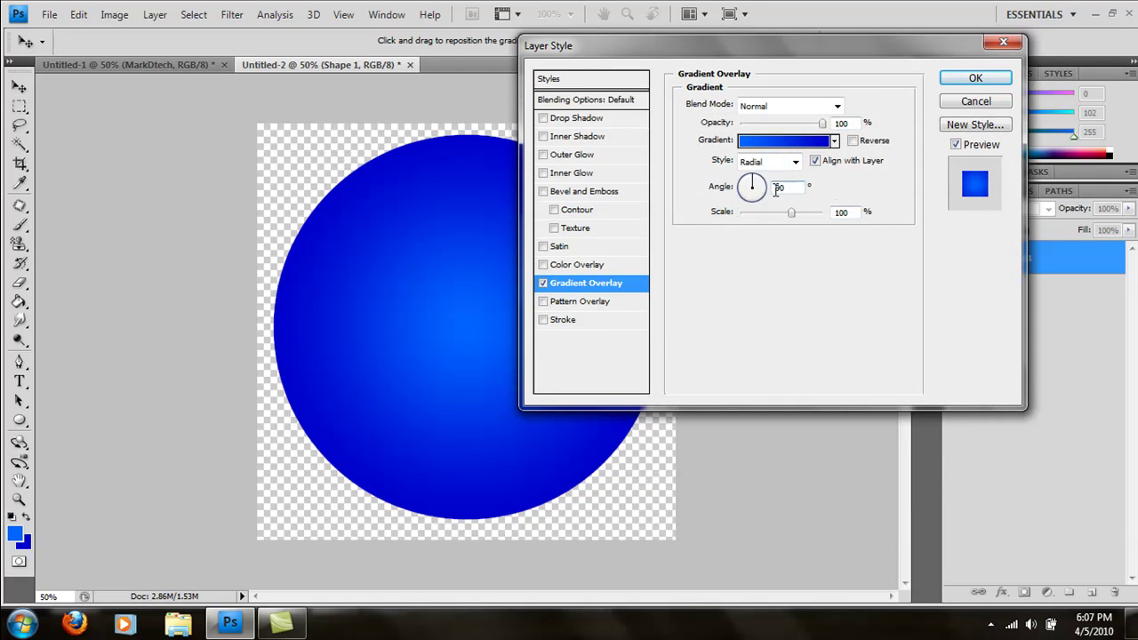
left_click_drag(792, 217, 823, 214)
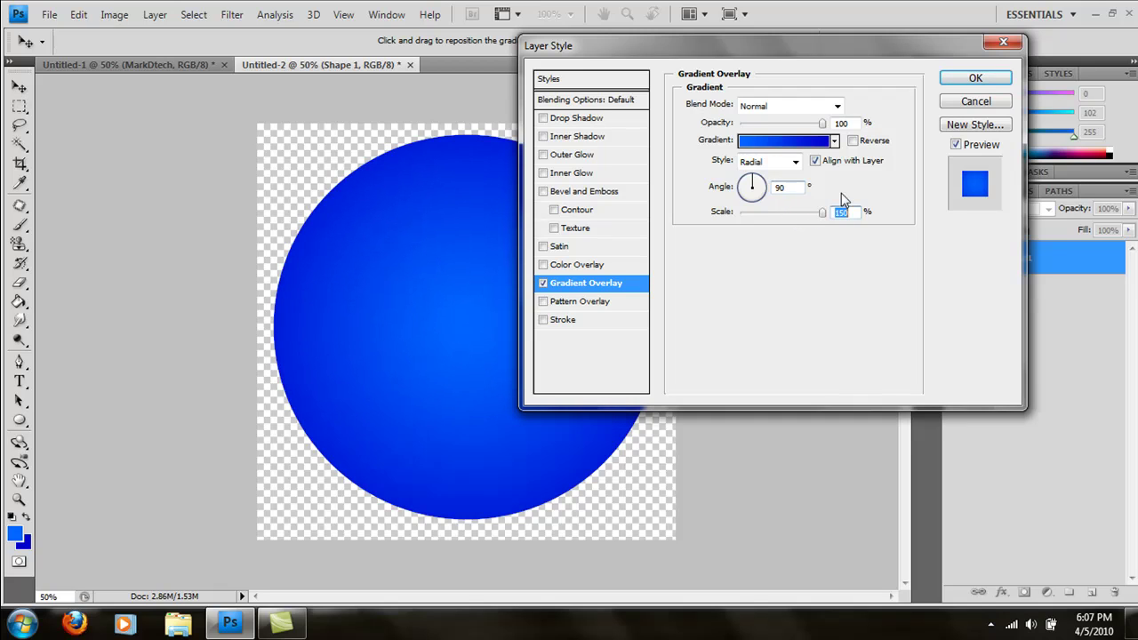
left_click(967, 81)
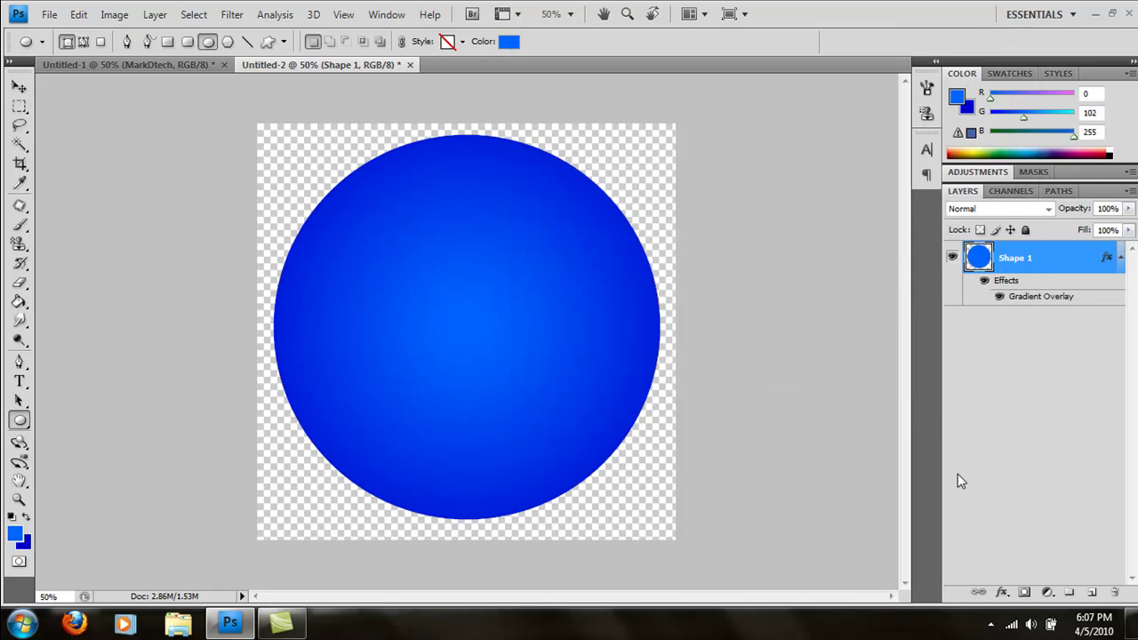
Add a new empty layer and set the foreground colour to white
left_click(1092, 592)
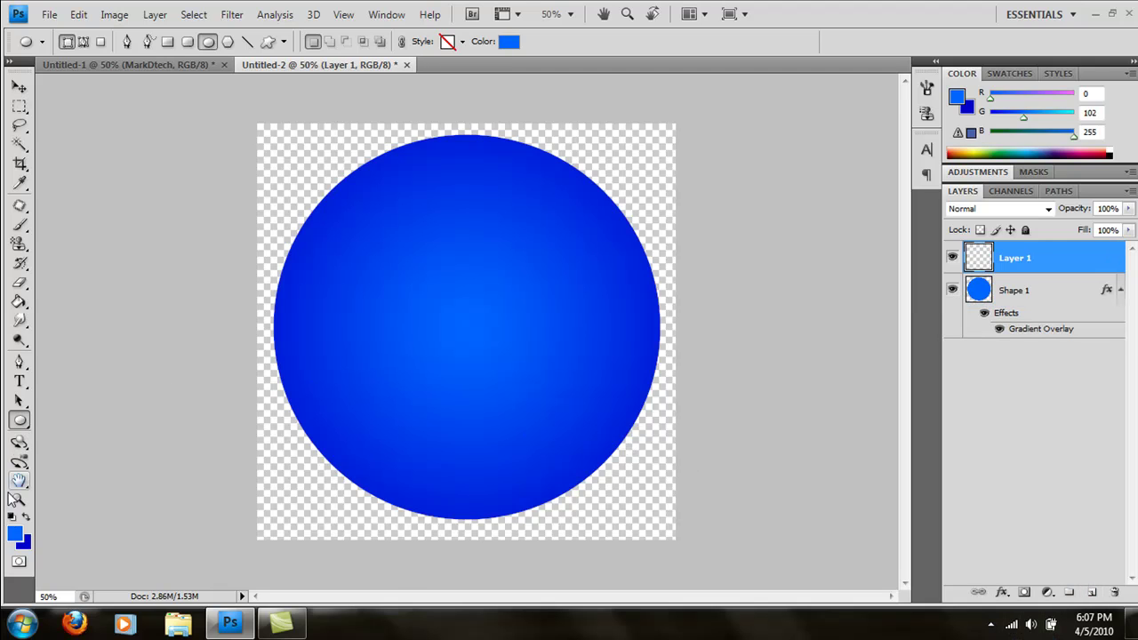
left_click(14, 534)
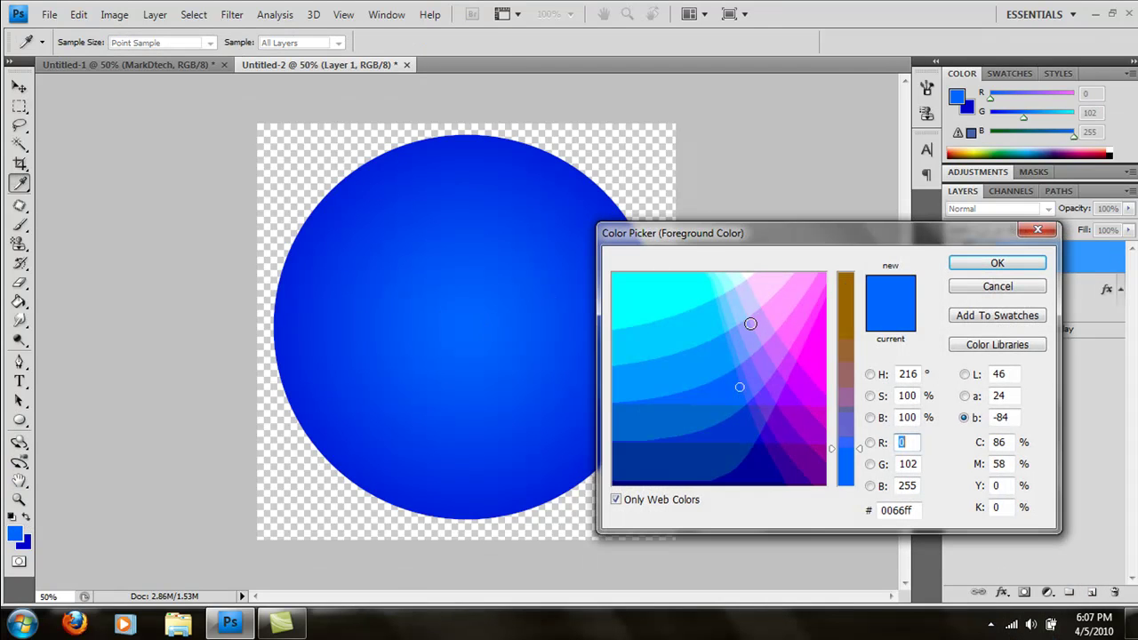
left_click(748, 274)
left_click(996, 264)
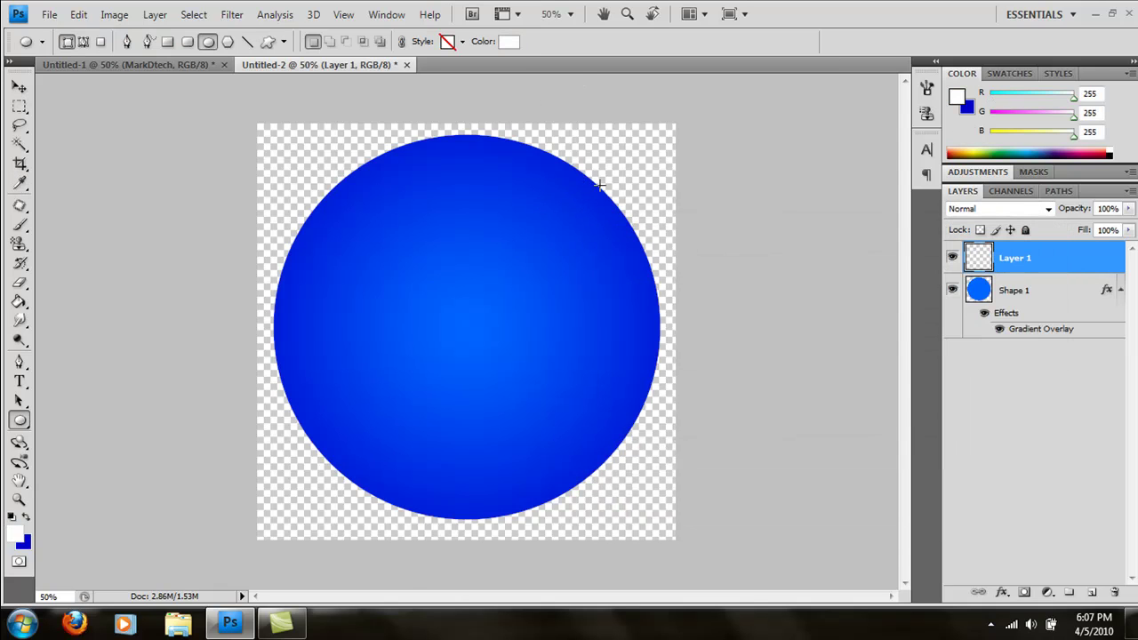
Draw a white ellipse and move it onto the top of the sphere
left_click_drag(586, 183, 398, 96)
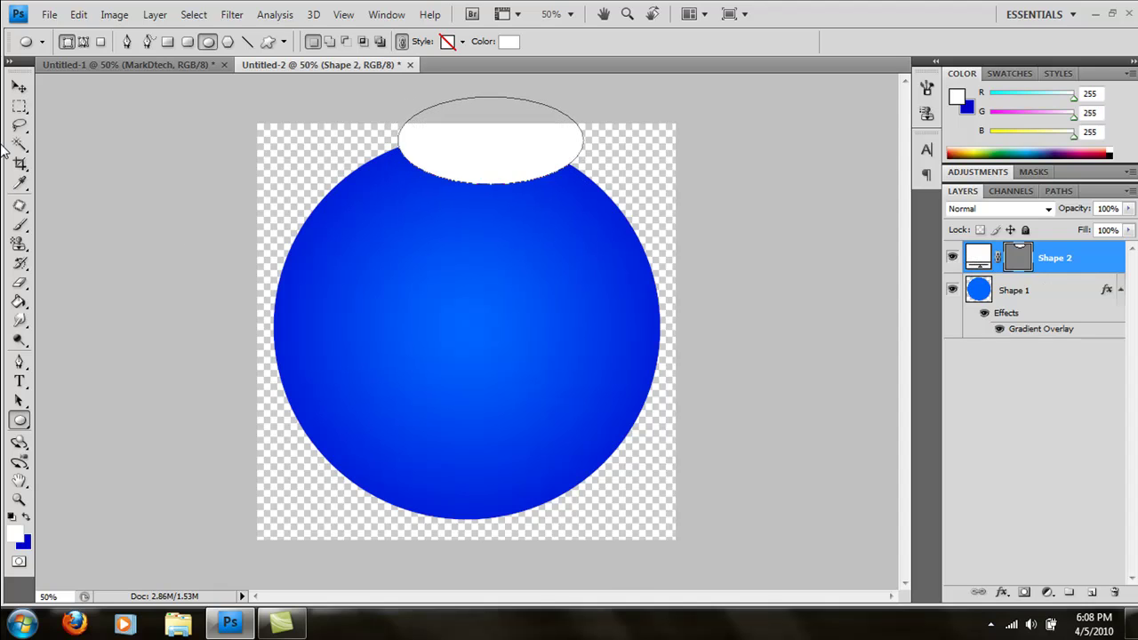
left_click(19, 86)
left_click_drag(498, 164, 466, 201)
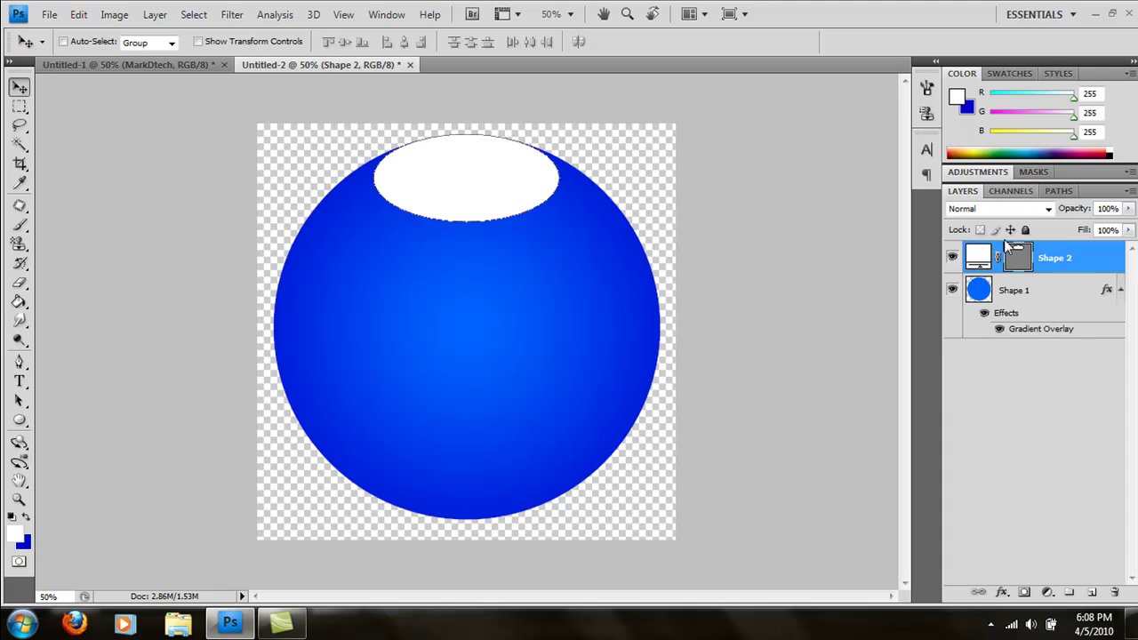
Give Shape 2 a Foreground to Transparent gradient overlay angled at -84° to fade downward
double_click(1092, 276)
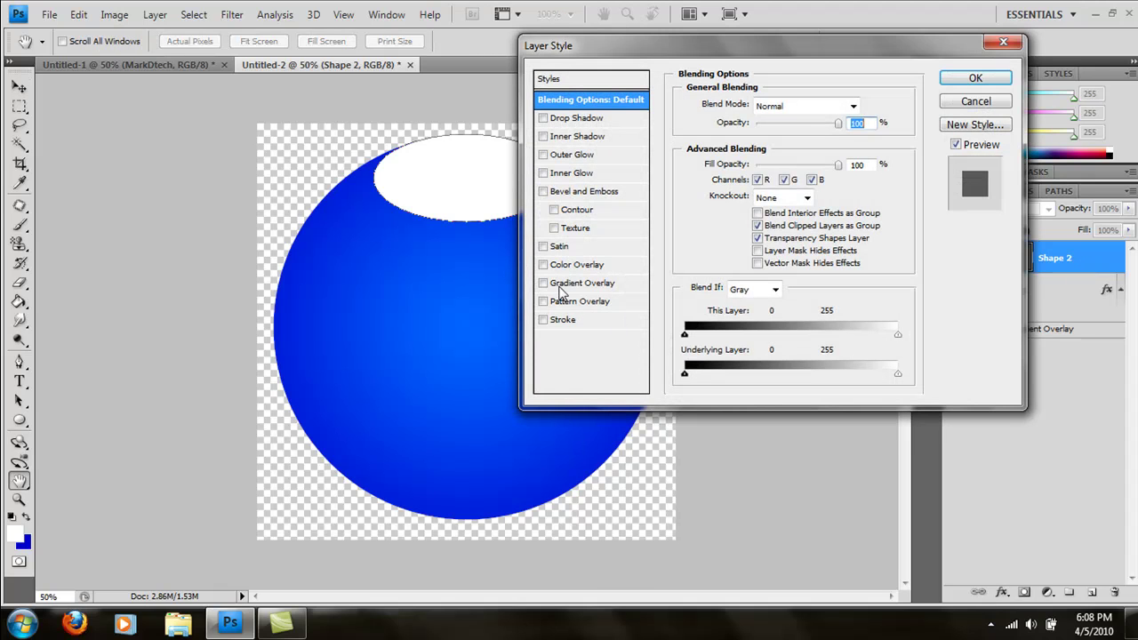
left_click(557, 285)
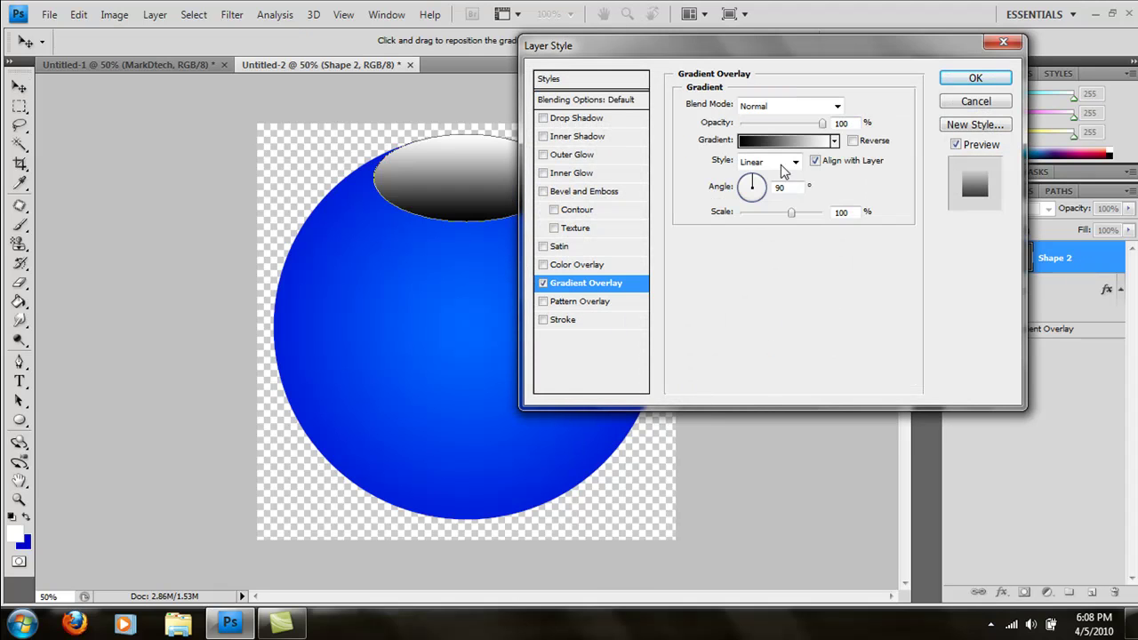
left_click(779, 141)
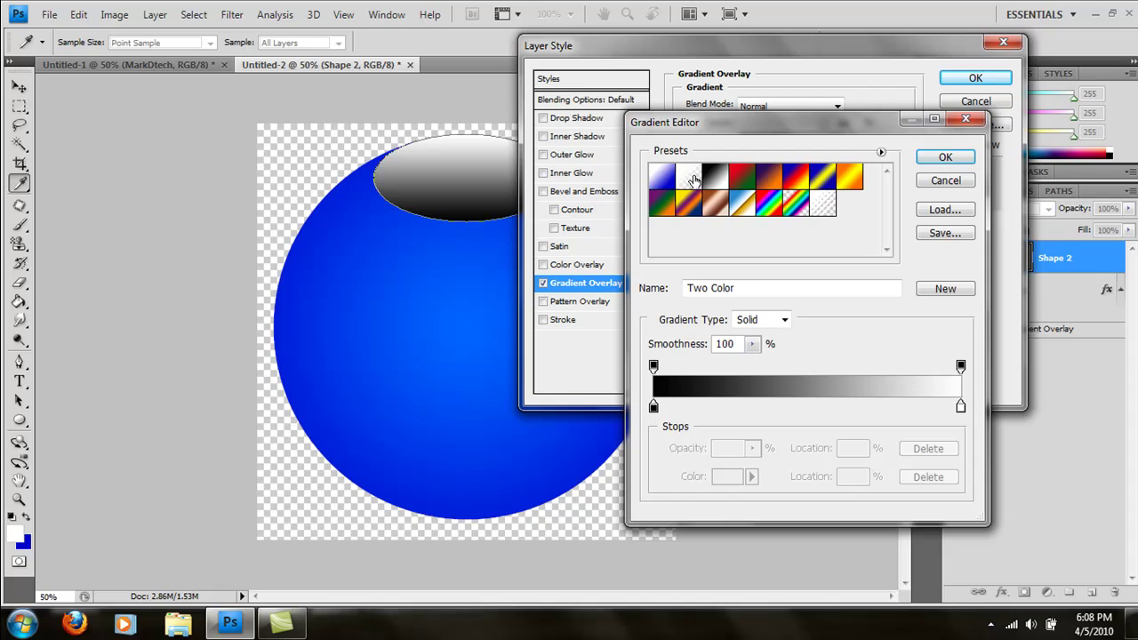
left_click(694, 180)
left_click(957, 153)
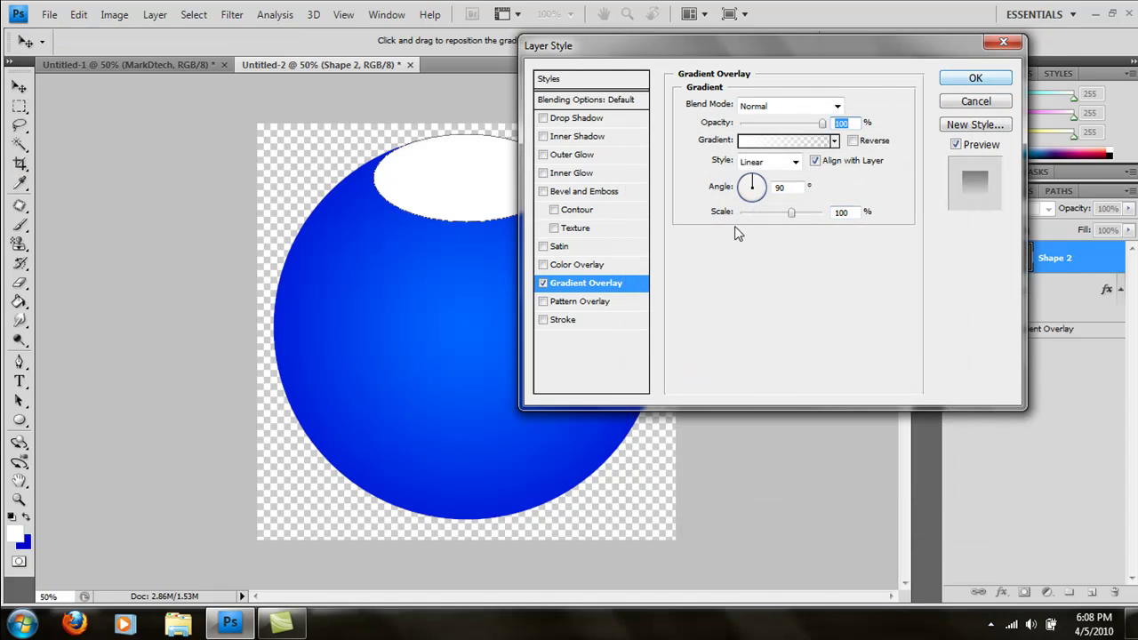
left_click(775, 187)
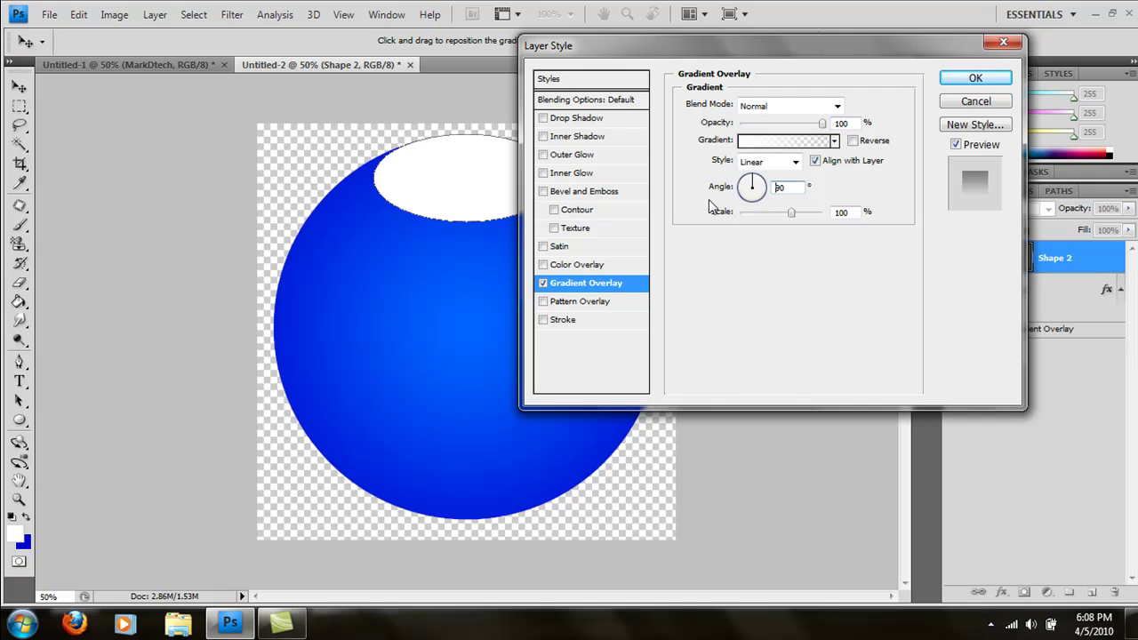
left_click_drag(751, 201, 755, 209)
Apply the highlight's overlay, drop Shape 2's Fill to 0%, then deselect the layer
left_click(978, 82)
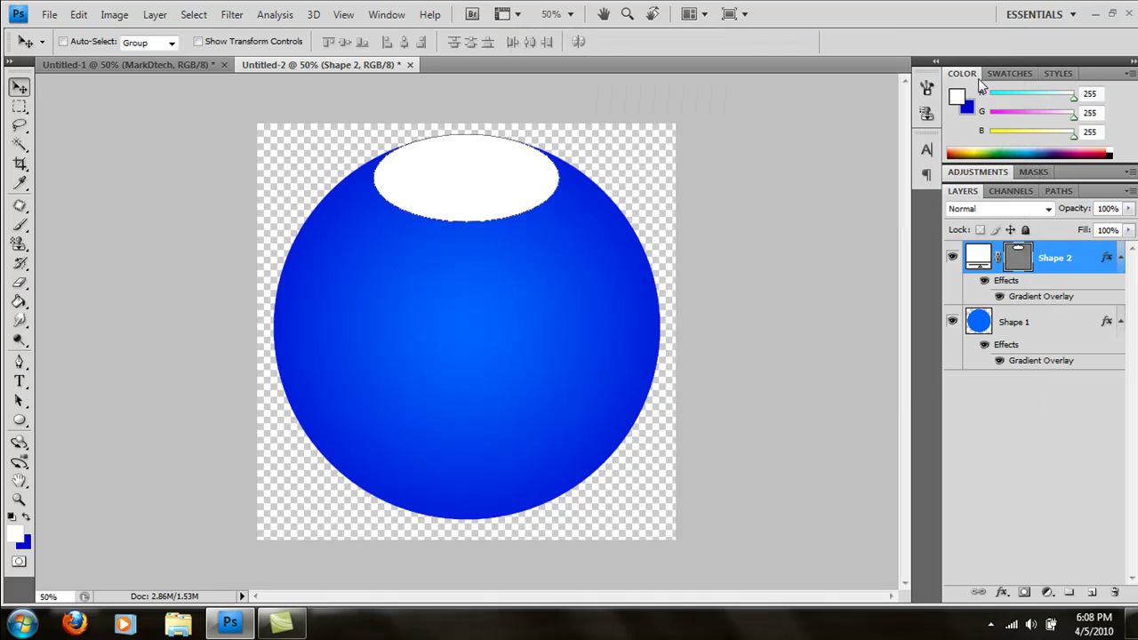
left_click(1128, 229)
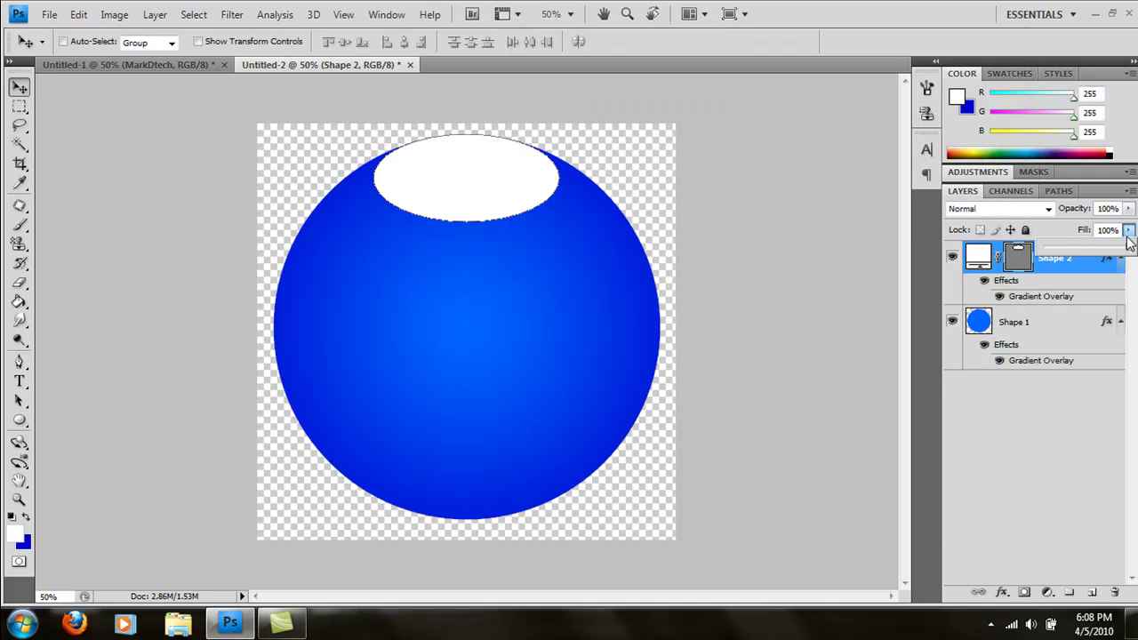
left_click_drag(1112, 248, 990, 252)
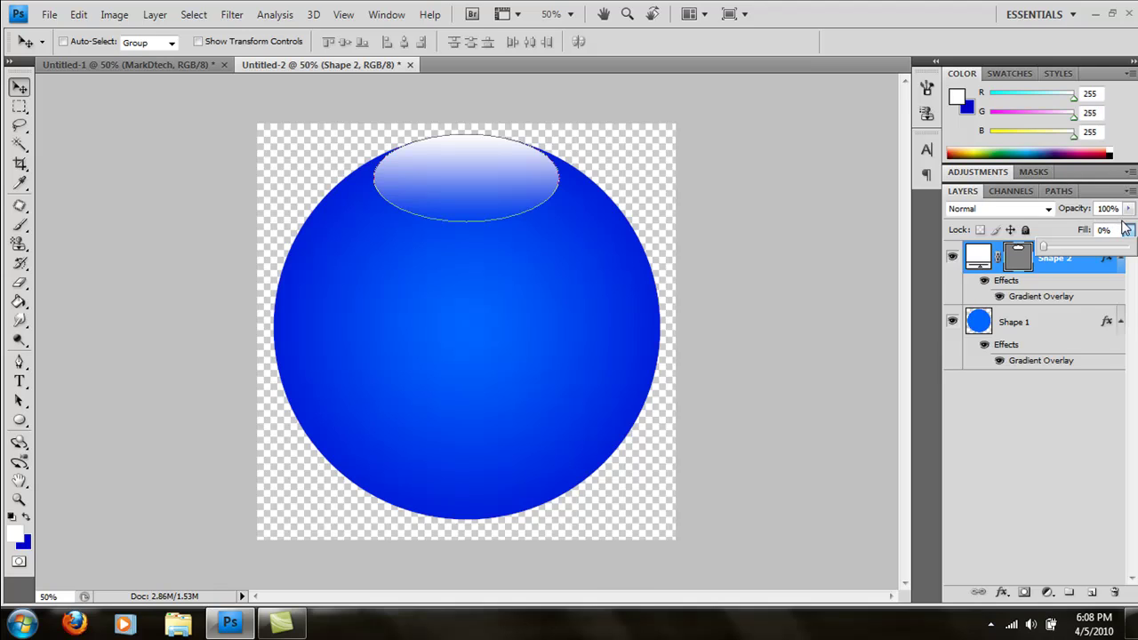
left_click(1052, 384)
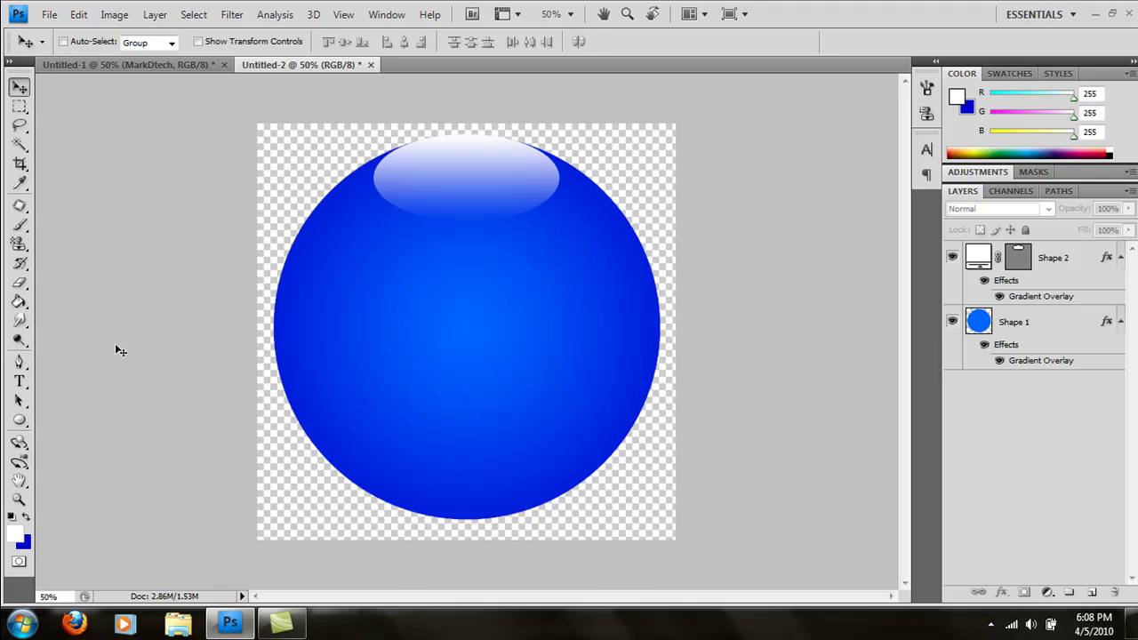
Drag a text box across the orb and type MARKDTECH
left_click(18, 381)
left_click_drag(312, 252, 642, 327)
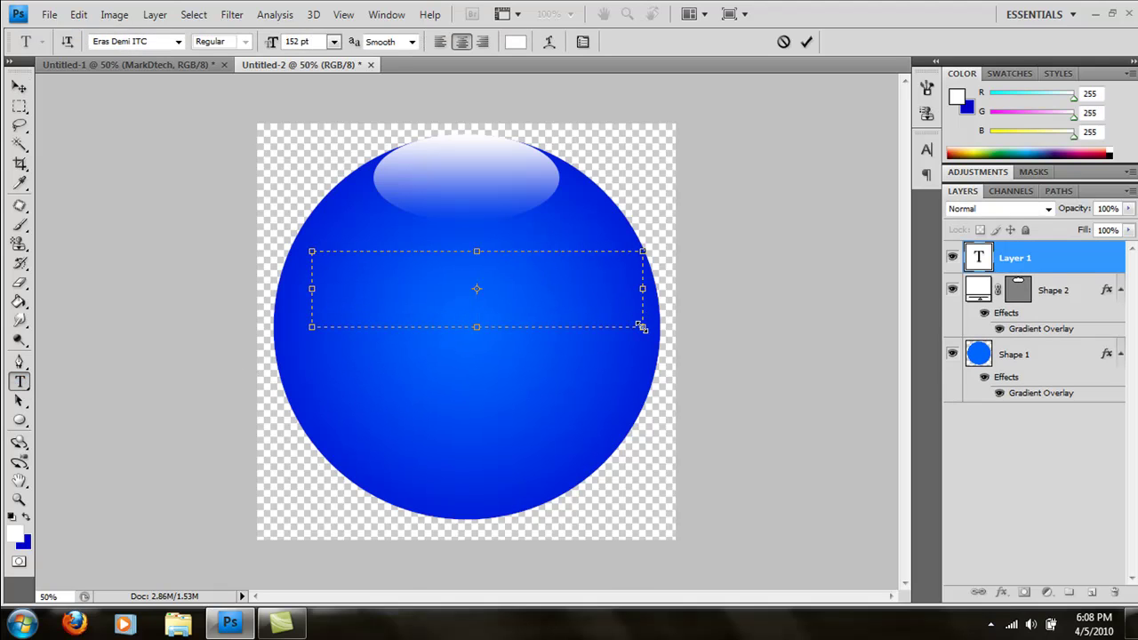
type("mA")
key("BackSpace")
key("BackSpace")
type("mar")
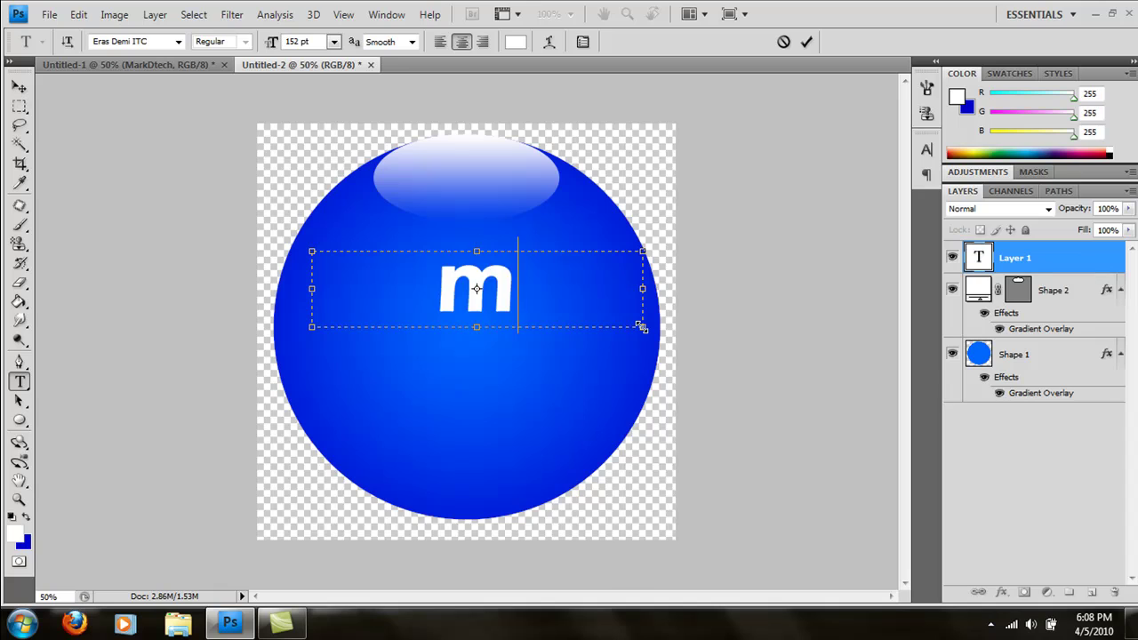
key("BackSpace")
key("BackSpace")
key("BackSpace")
type("MARK-")
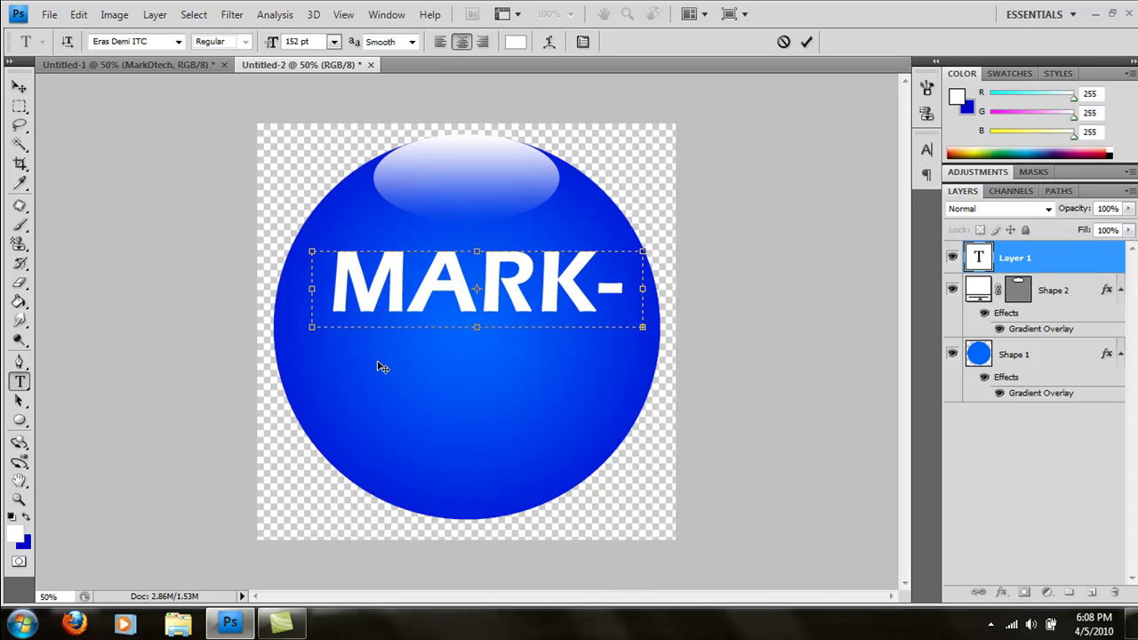
Resize the MARKDTECH text, stepping the font size down to 89 pt
key("ctrl+a")
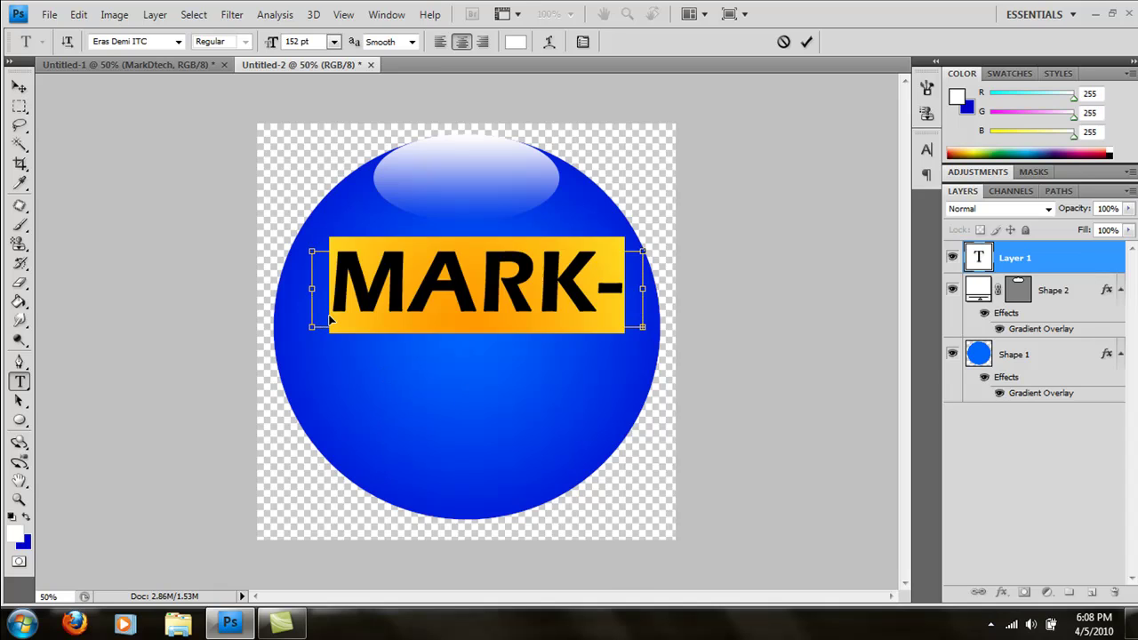
type("120")
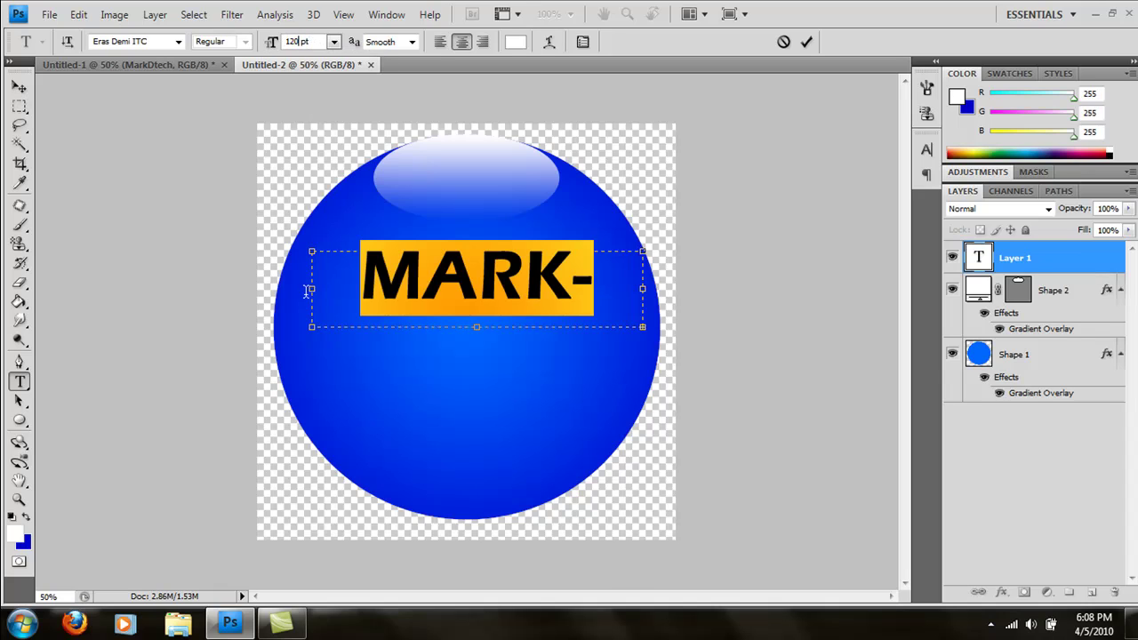
left_click_drag(312, 328, 270, 330)
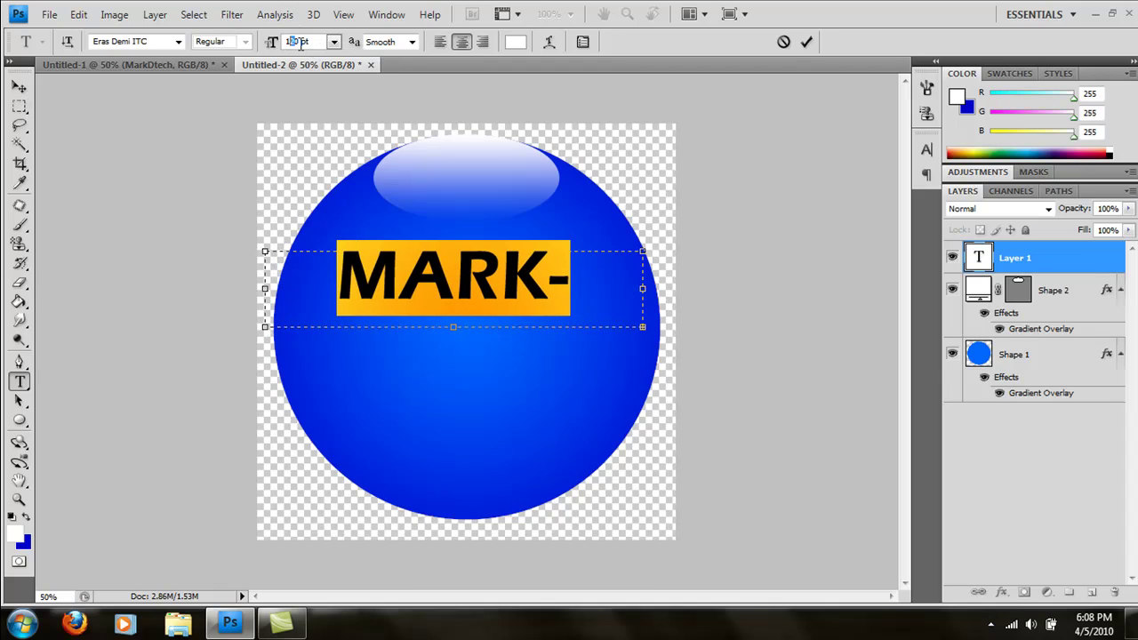
type("100")
key("Return")
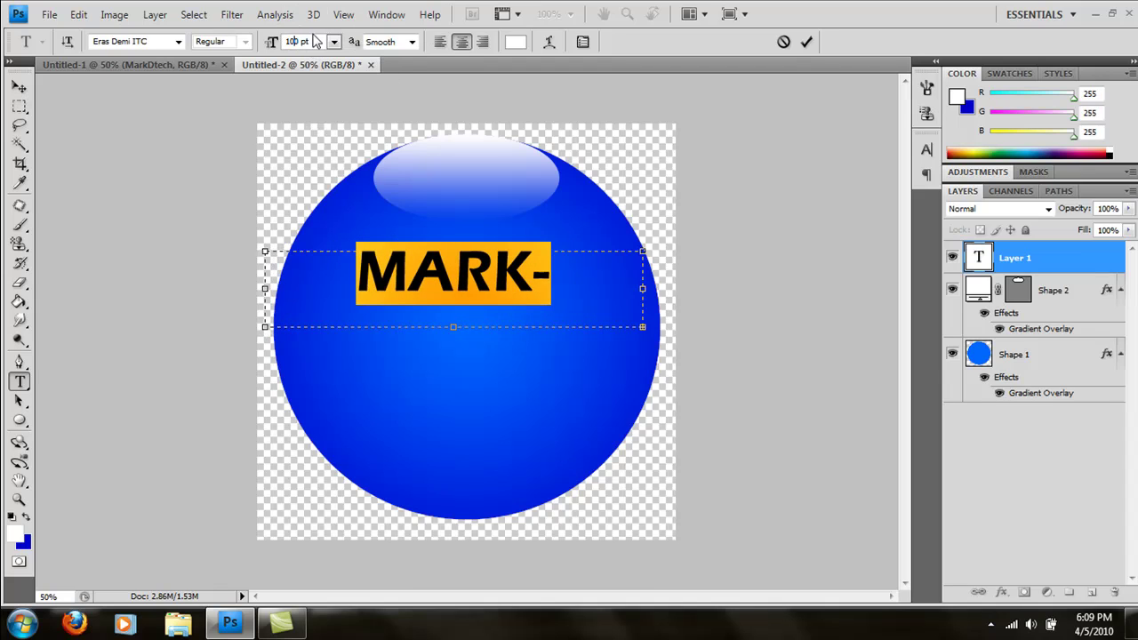
scroll(311, 44, "down", 1)
scroll(310, 45, "up", 1)
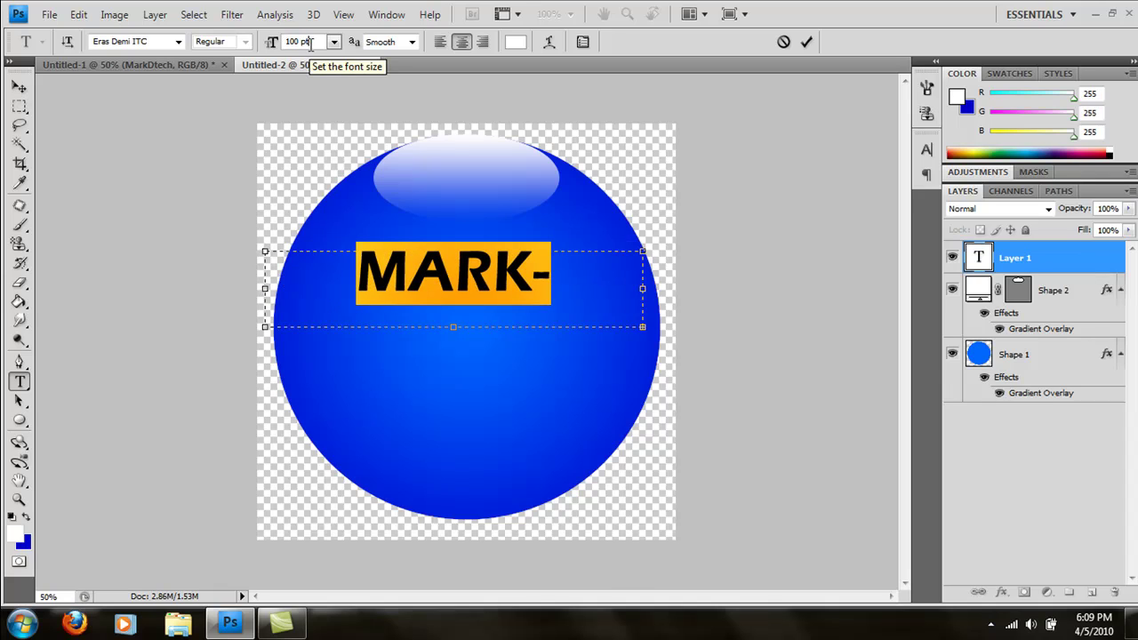
scroll(310, 45, "down", 1)
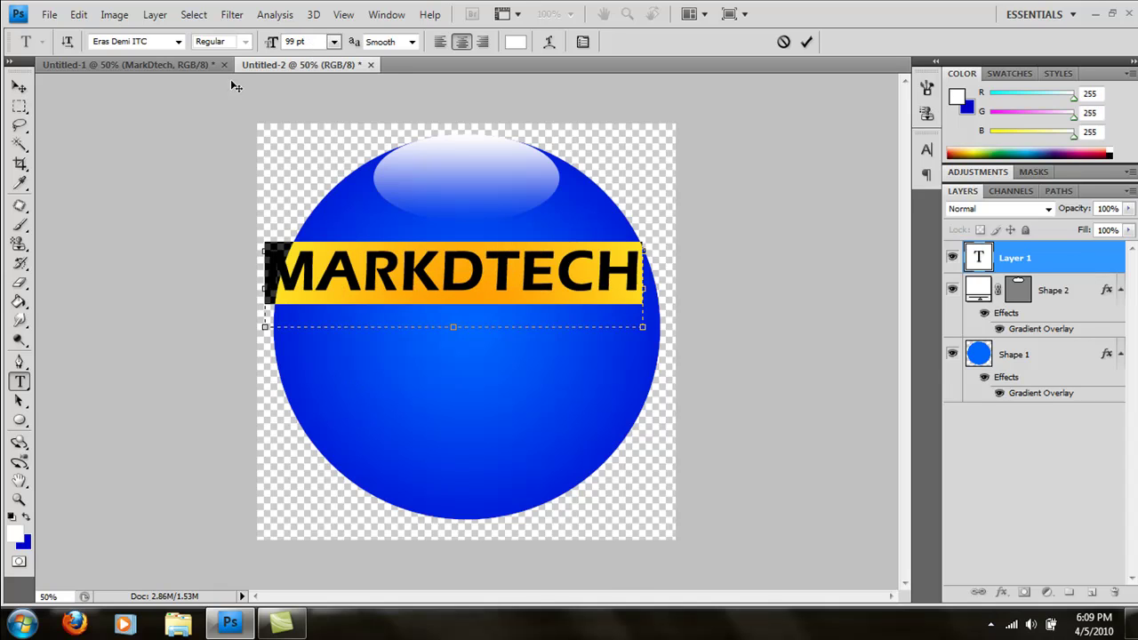
key("ctrl+shift+comma")
key("ctrl+shift+comma")
key("ctrl+shift+comma")
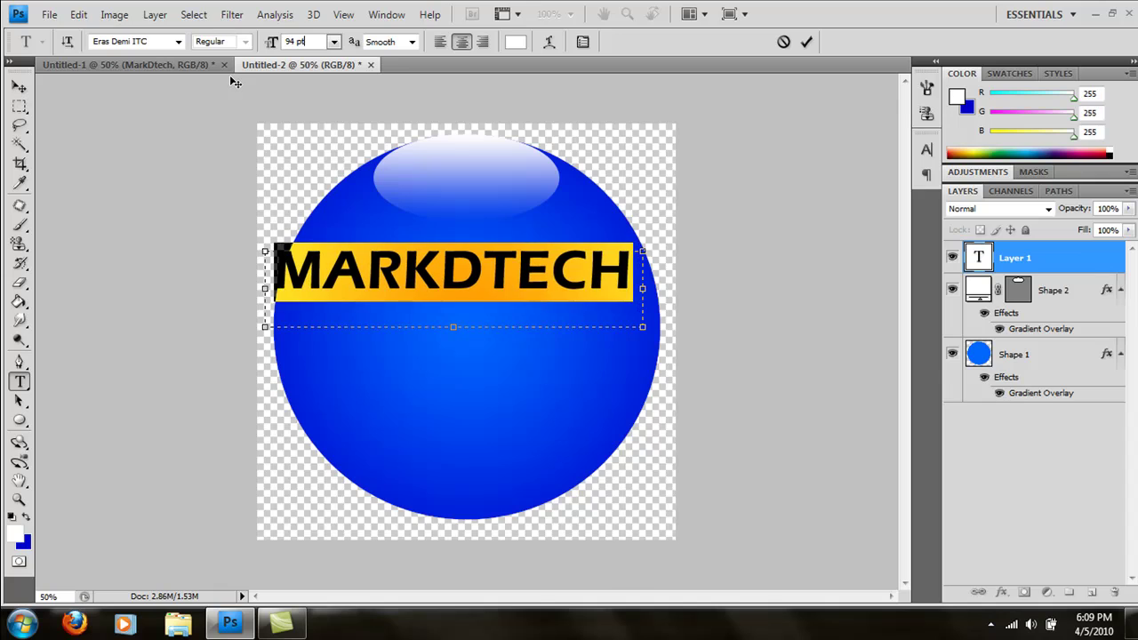
key("ctrl+shift+comma")
key("ctrl+shift+comma")
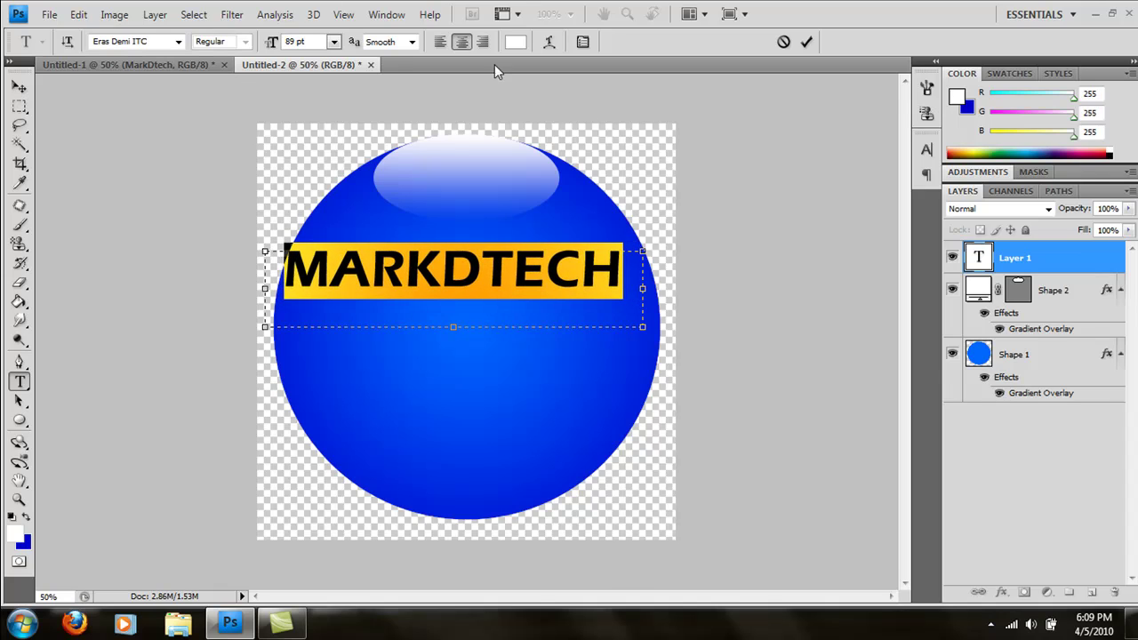
Commit the text and move it slightly lower on the orb
left_click(482, 339)
left_click(19, 87)
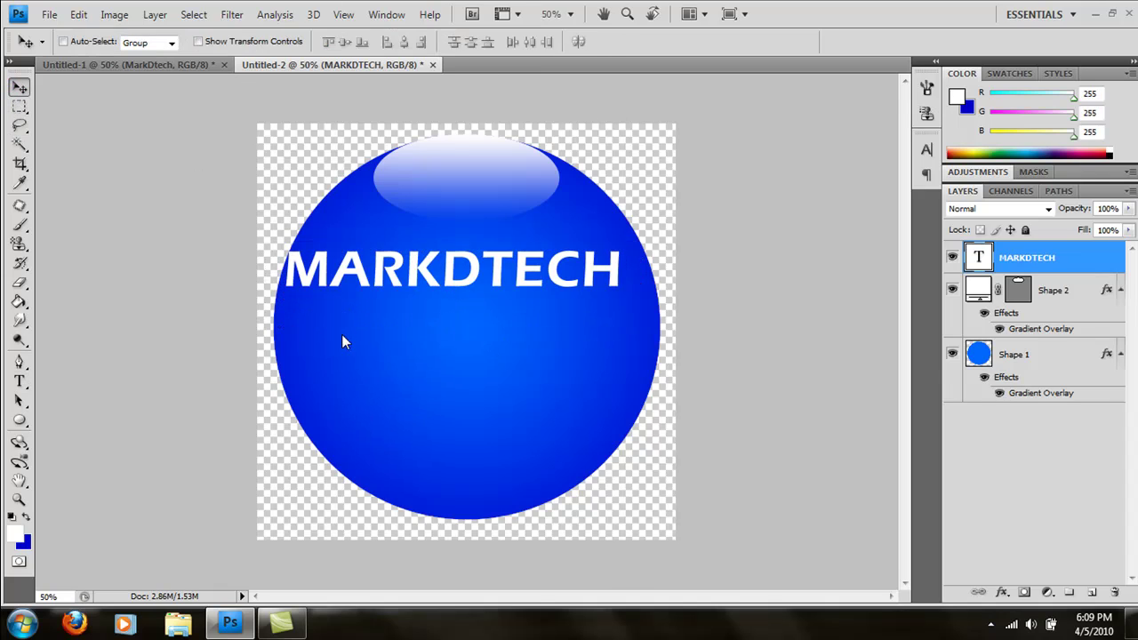
mouse_move(374, 281)
left_mouse_down()
mouse_move(406, 298)
mouse_move(387, 296)
left_mouse_up()
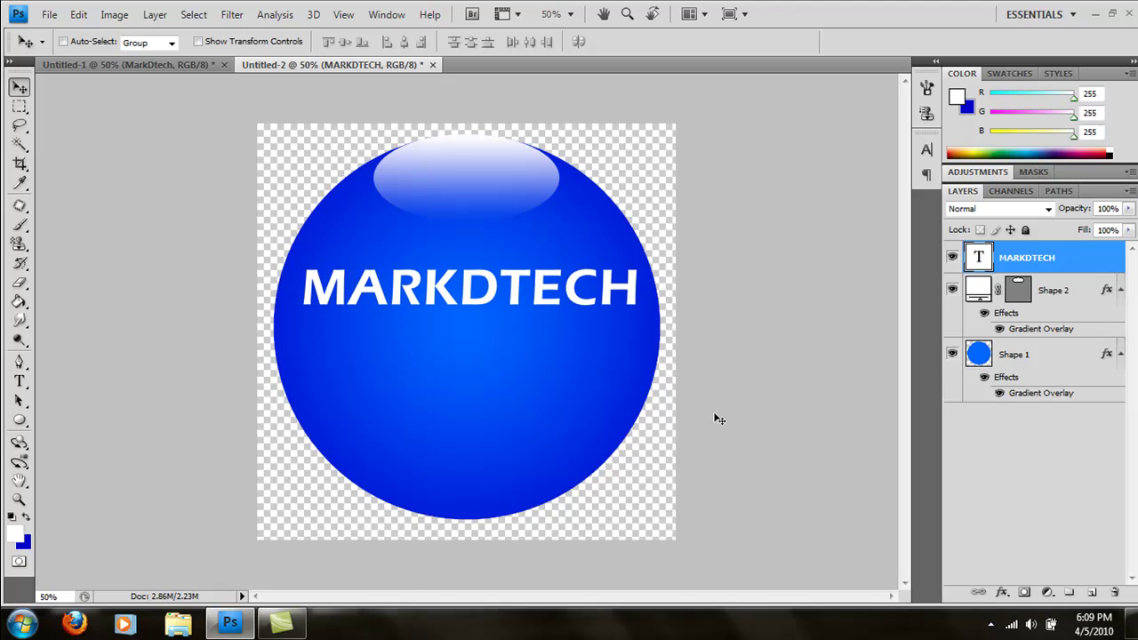
Enable Inner Shadow on the MARKDTECH layer with Distance set to 10 px
double_click(1018, 258)
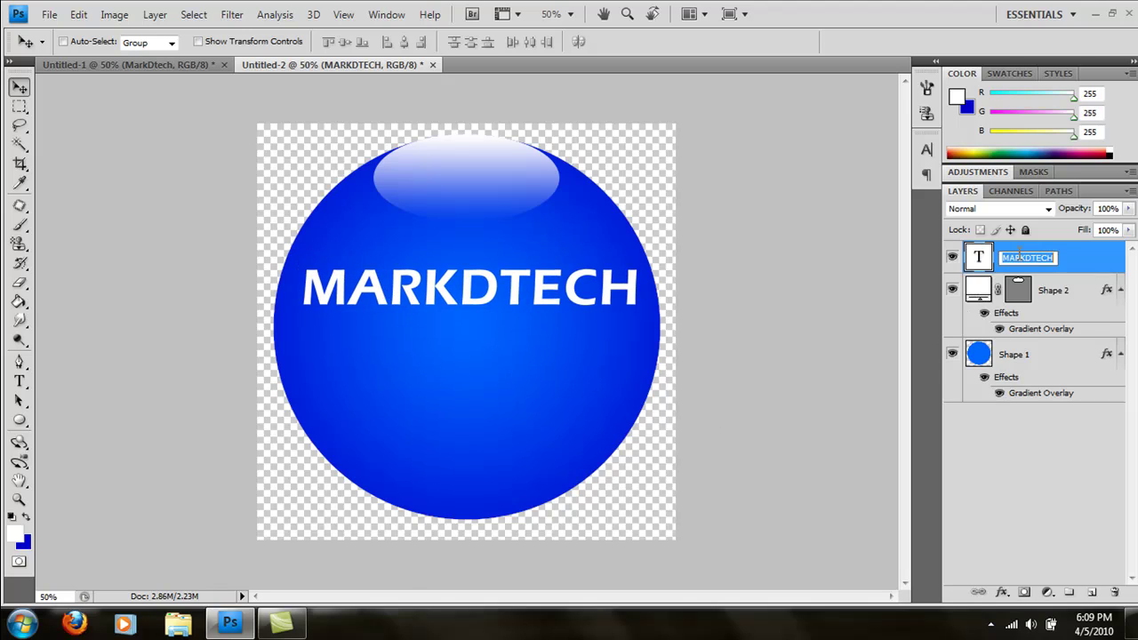
double_click(1122, 263)
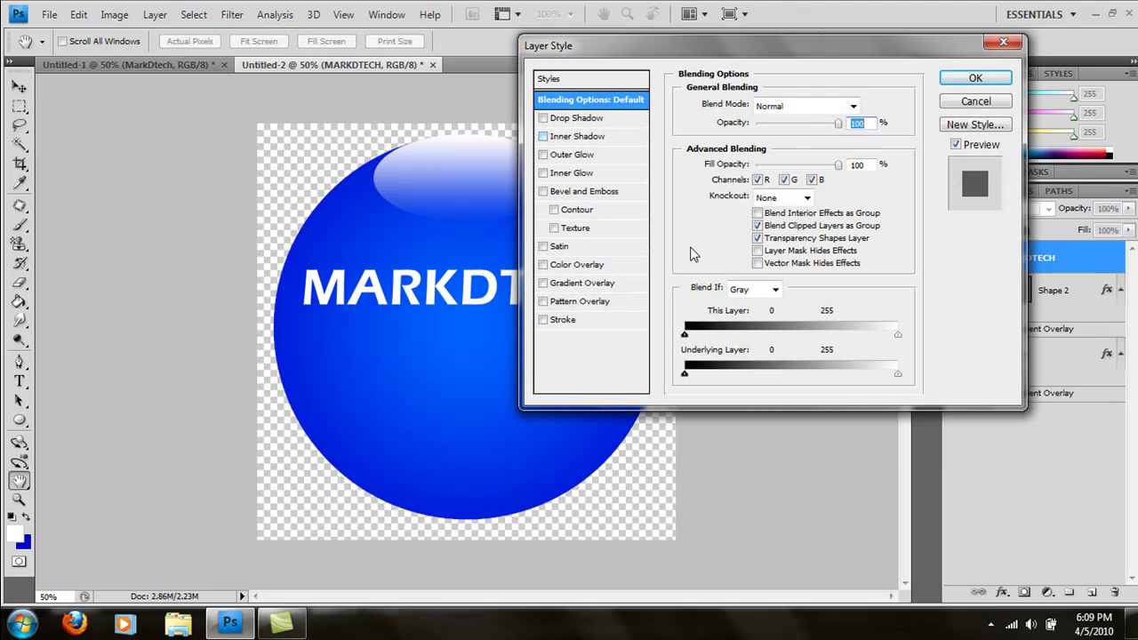
left_click(545, 138)
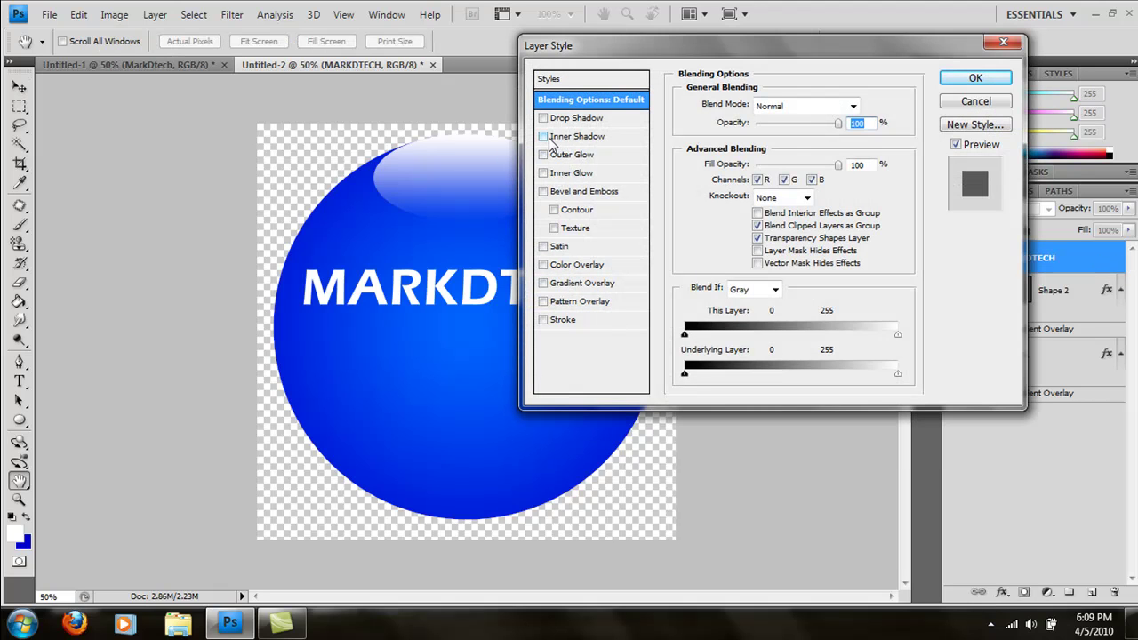
left_click(613, 137)
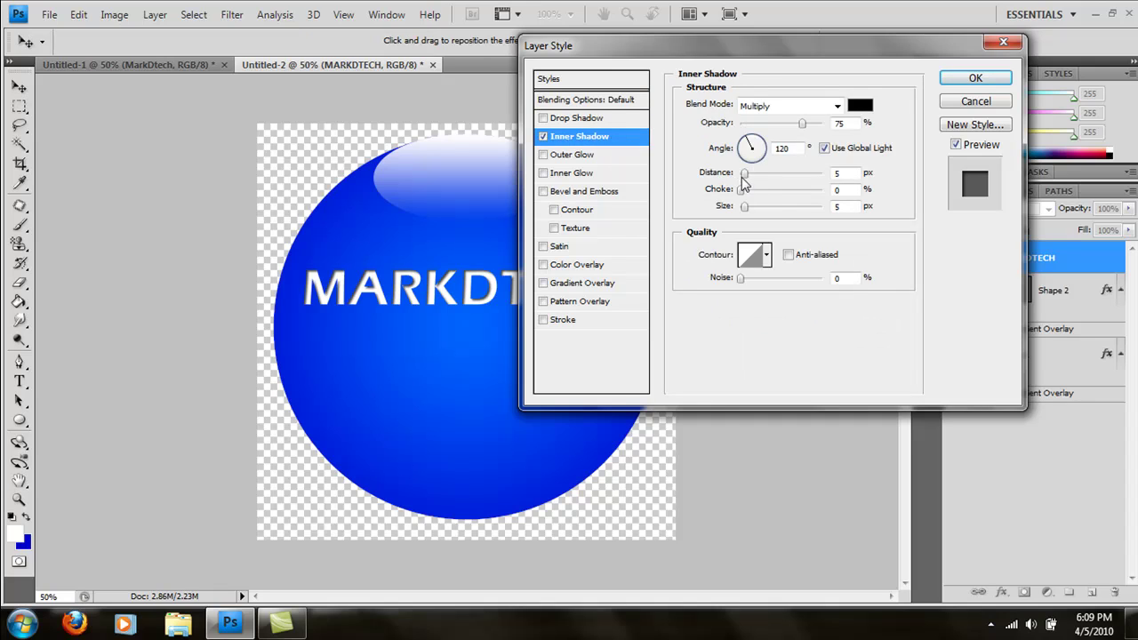
mouse_move(744, 173)
left_mouse_down()
mouse_move(772, 178)
mouse_move(749, 181)
left_mouse_up()
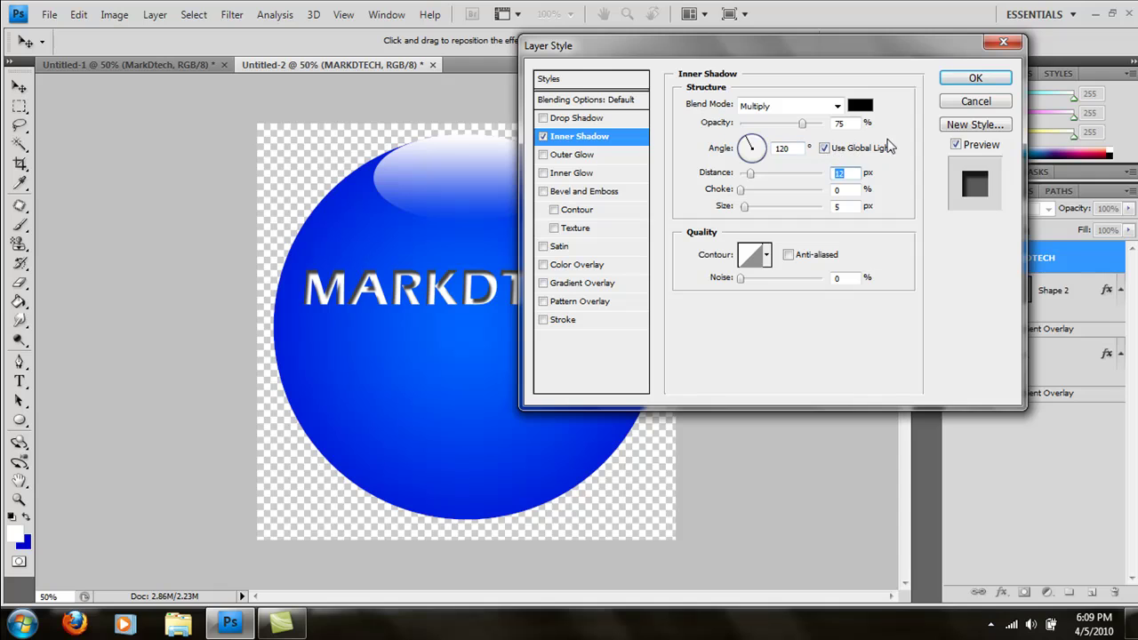
left_click_drag(751, 179, 749, 177)
left_click(950, 82)
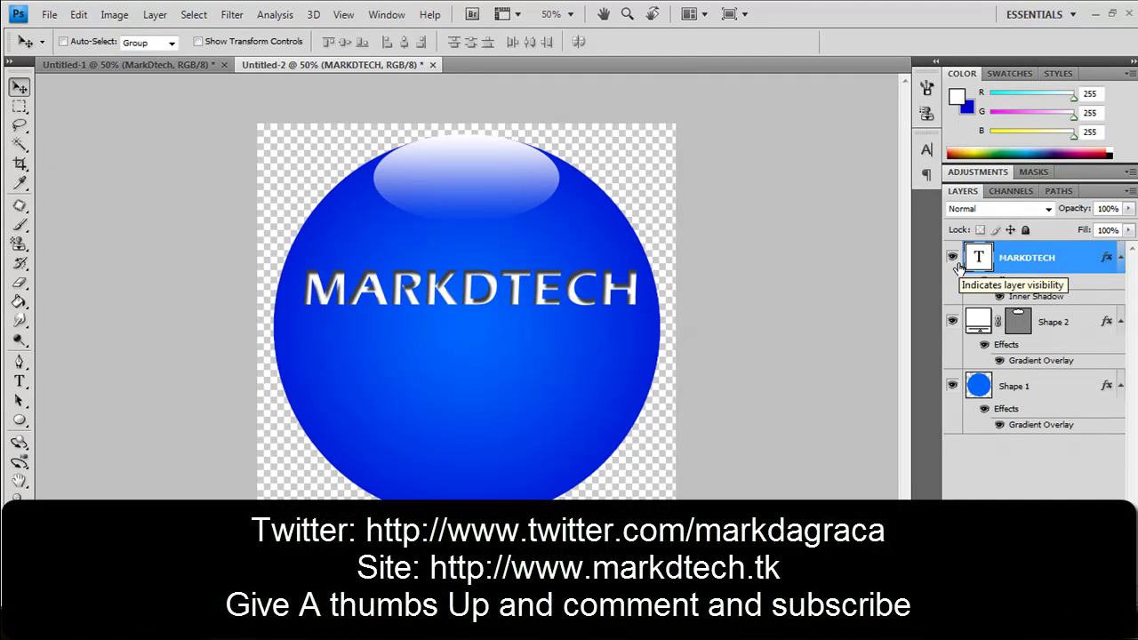